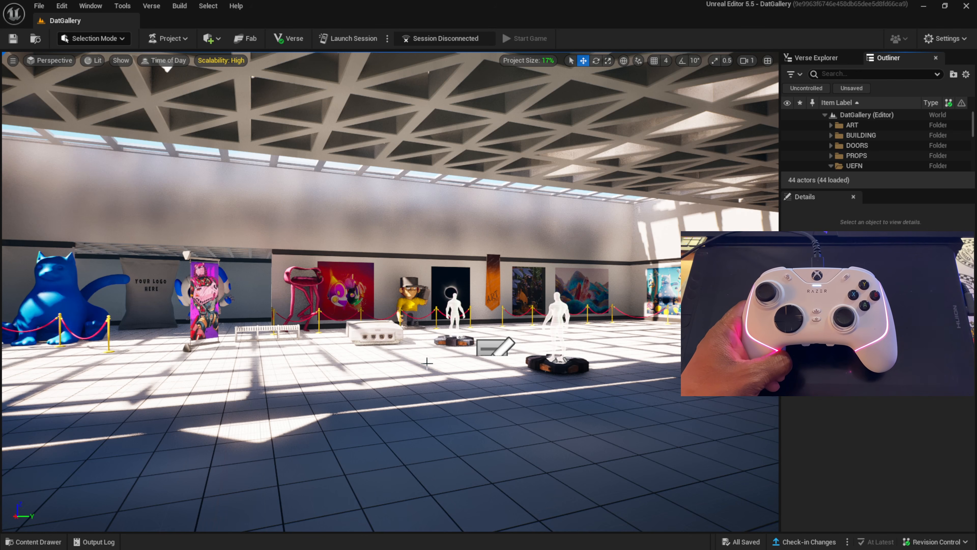
- Find the joystick option in the Editor Preferences by searching for "joy" and enable Level Editor Joystick Controls
click(427, 410)
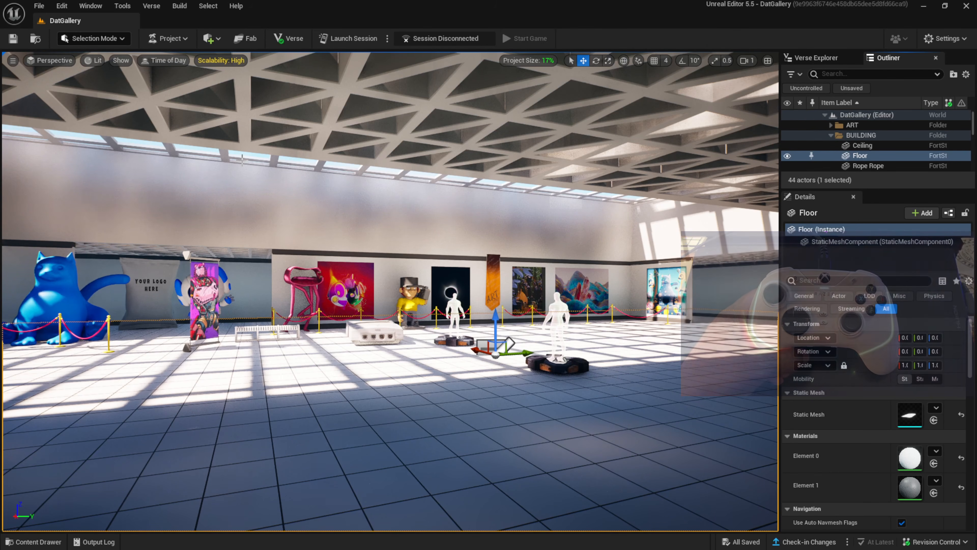
click(63, 6)
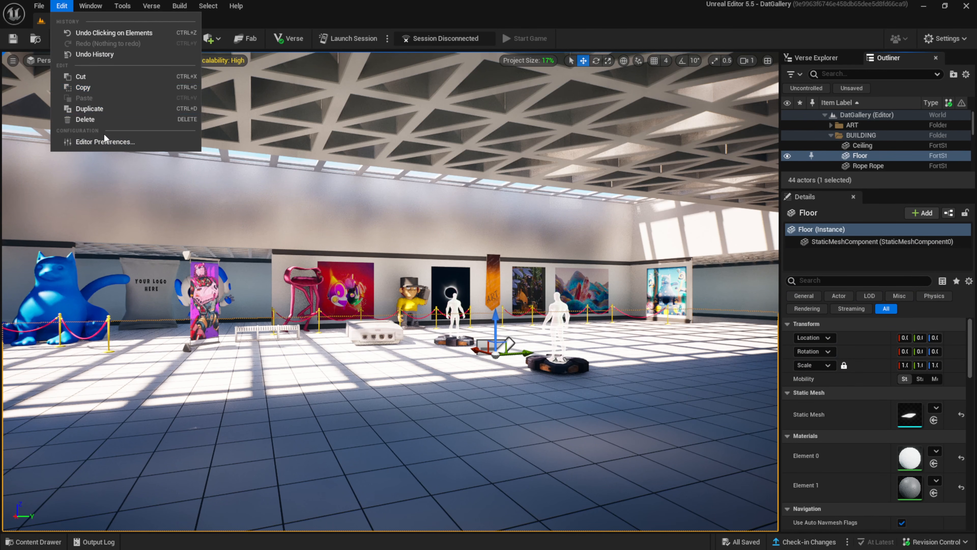
click(106, 143)
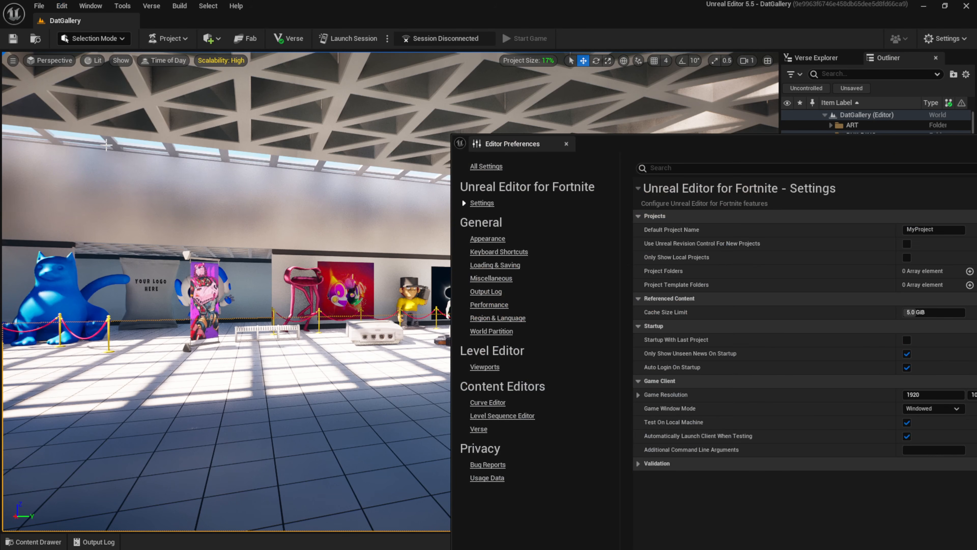
drag(711, 144, 312, 50)
click(85, 73)
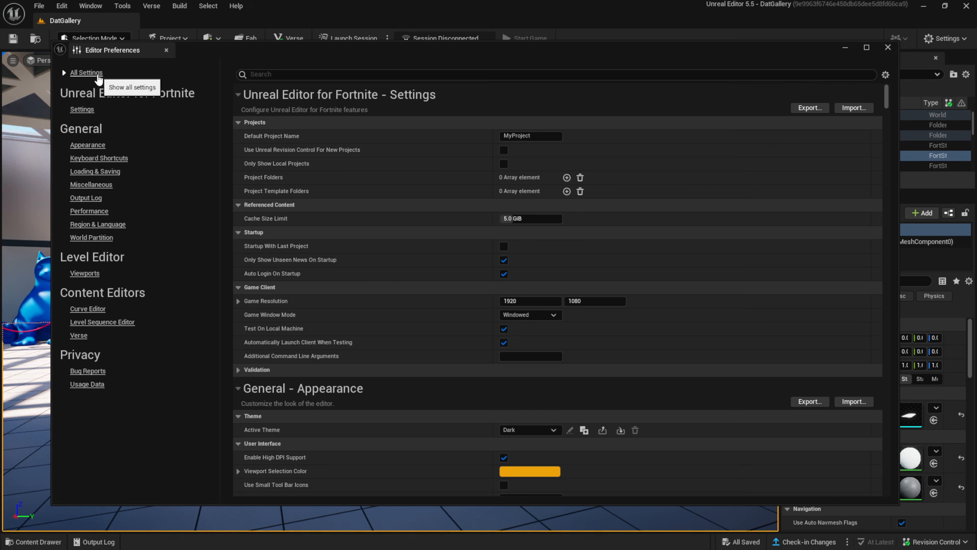
text(joy)
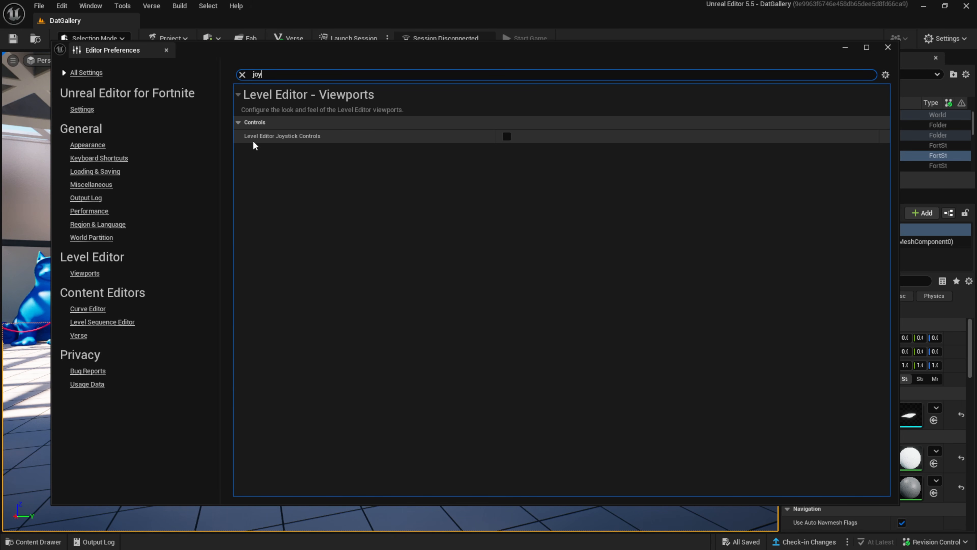
click(506, 137)
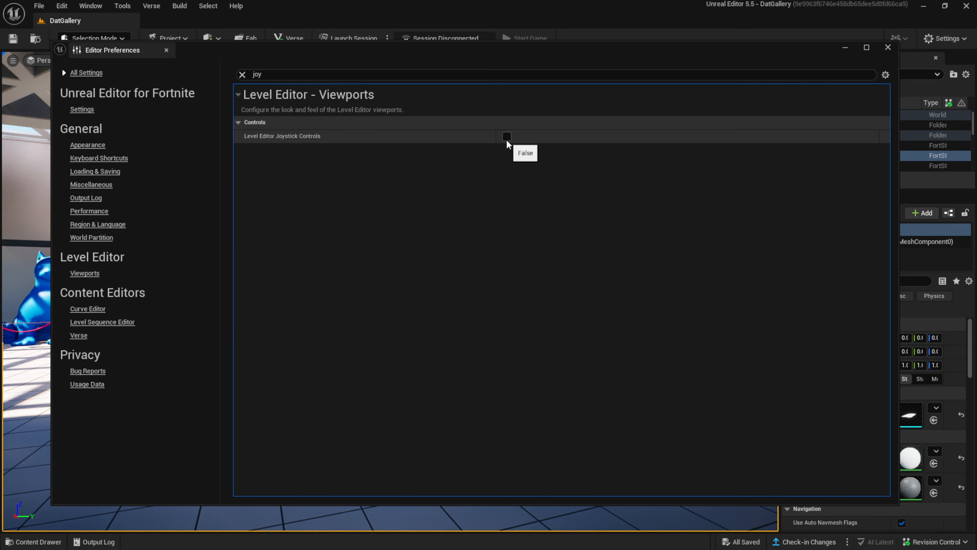
click(888, 49)
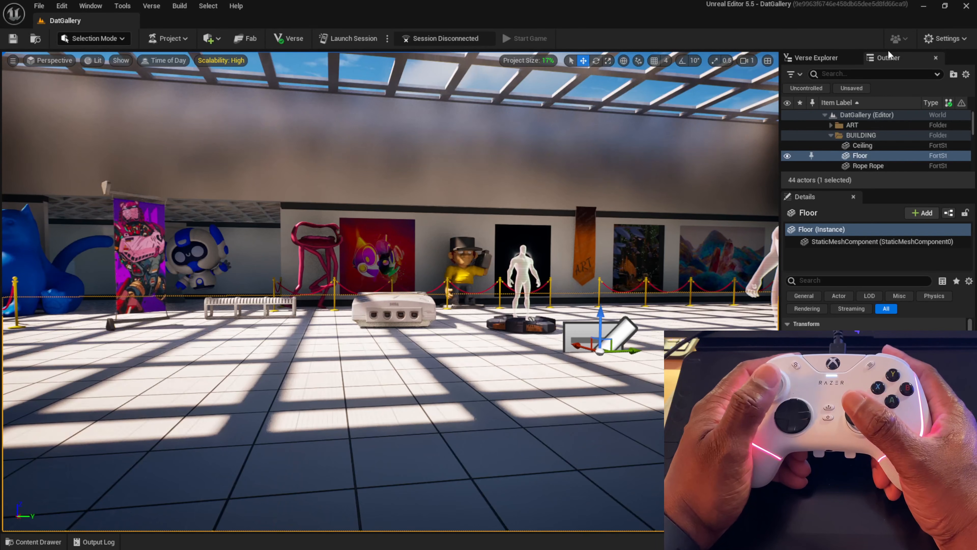
- Enlarge the Outliner and collapse its BUILDING and UEFN folders and the Can 01 and Chips actors
drag(854, 187, 854, 335)
click(830, 134)
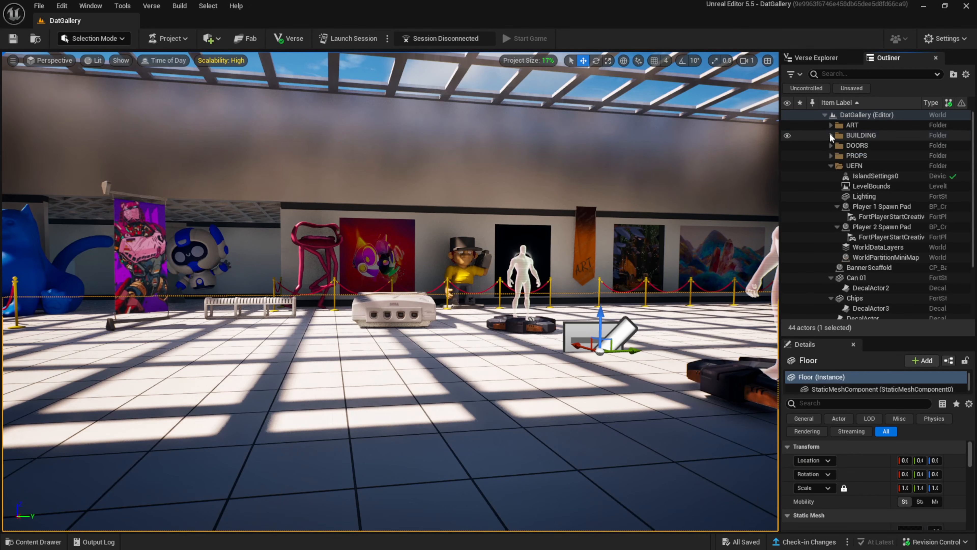
click(831, 166)
click(829, 186)
click(829, 195)
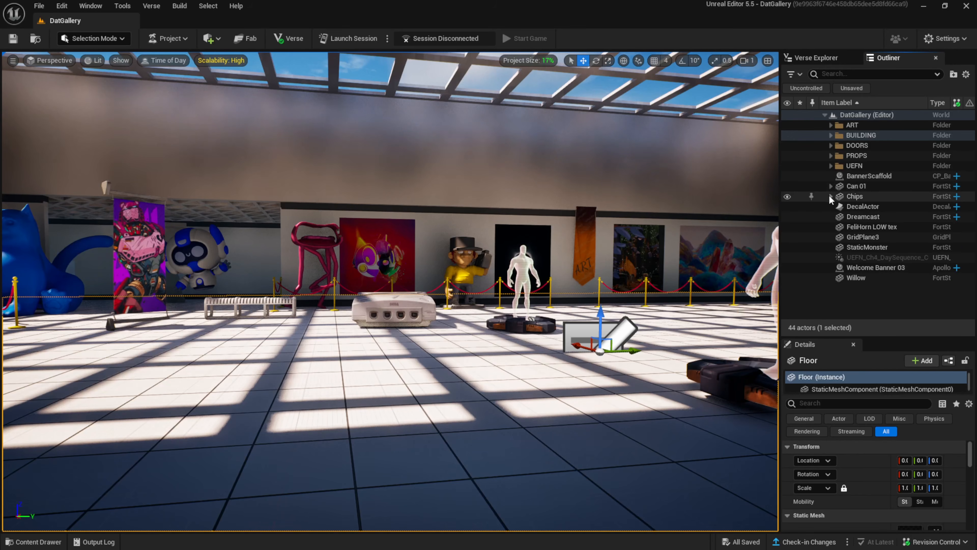
- Place a Cine Camera Actor in the level and switch the viewport to look through it
click(212, 40)
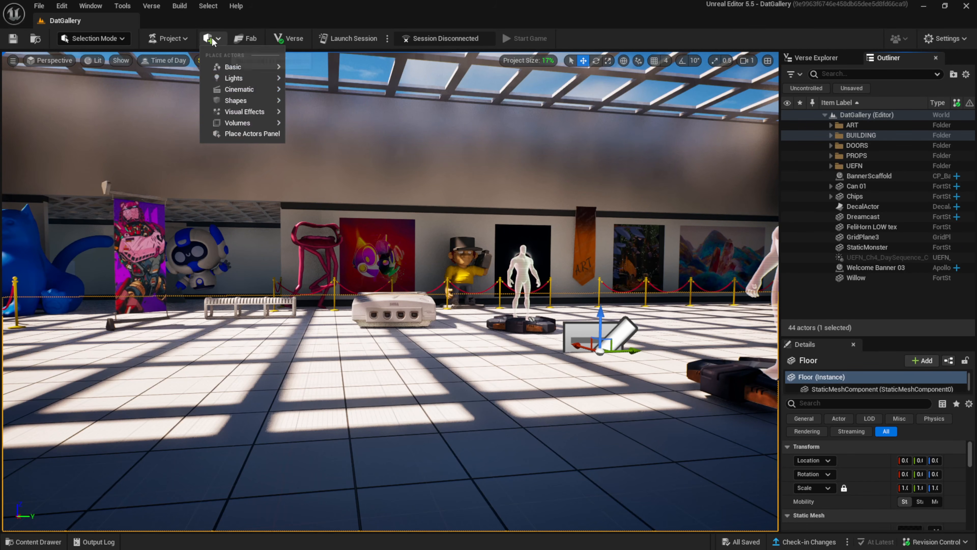
mouse_move(232, 94)
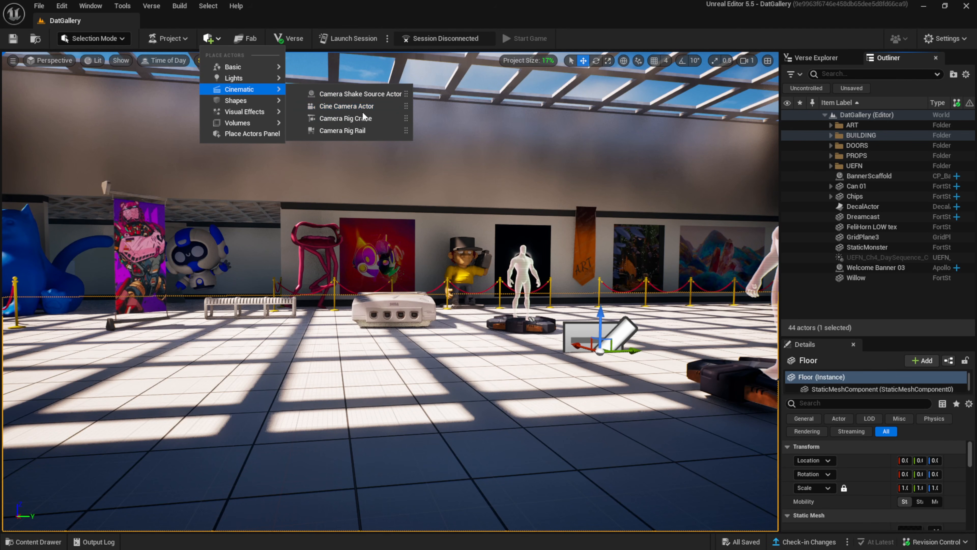
click(380, 106)
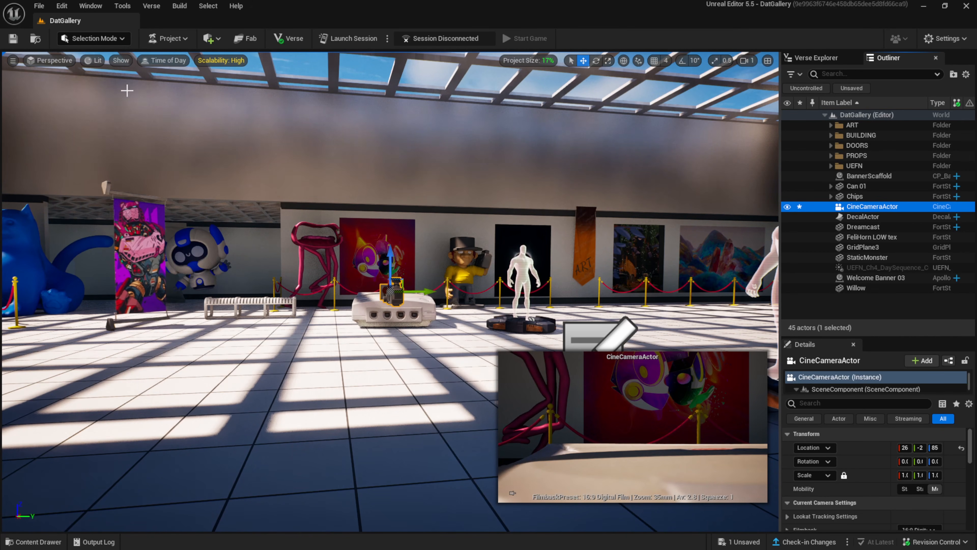
click(56, 60)
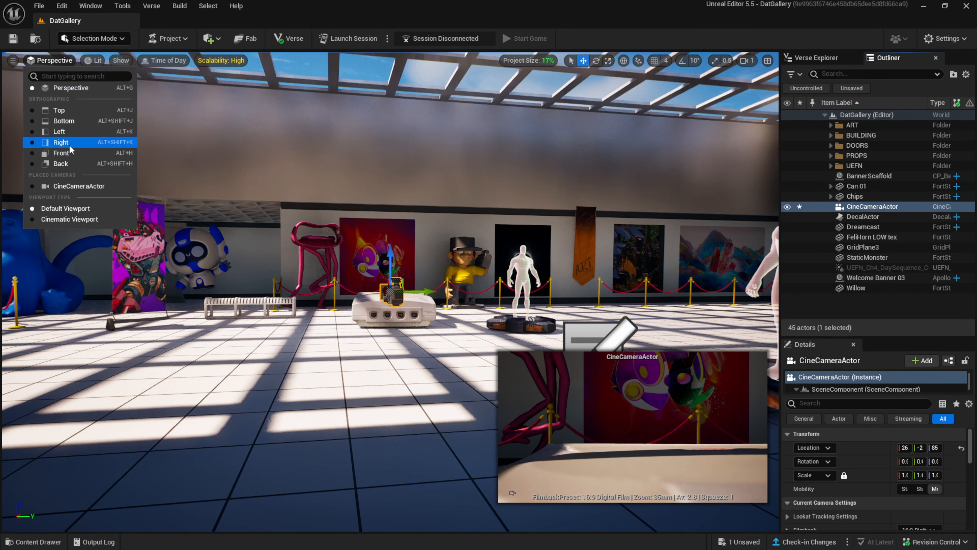
click(70, 186)
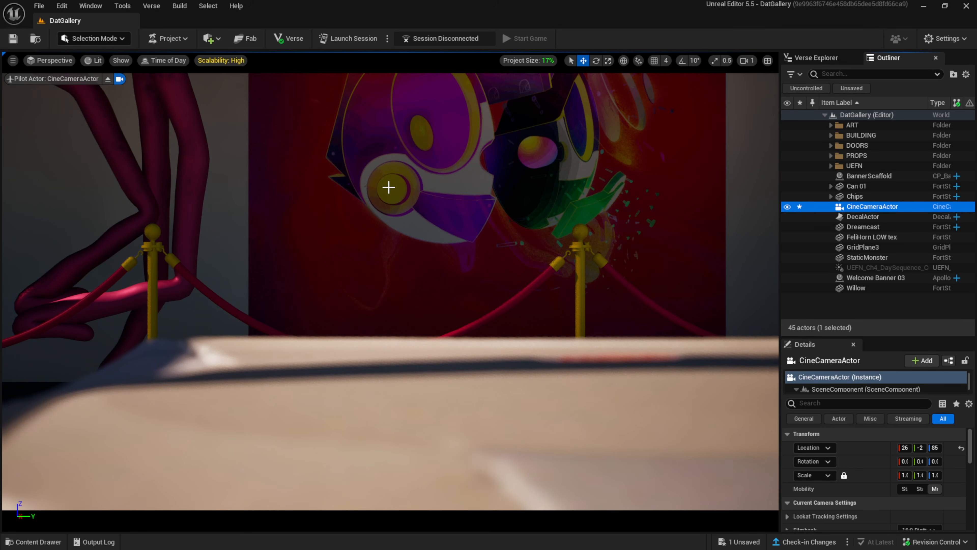
- Reposition the piloted camera farther back so it frames the gallery wall with the paintings, sculptures and game console
key(Down)
key(Down)
key(Down)
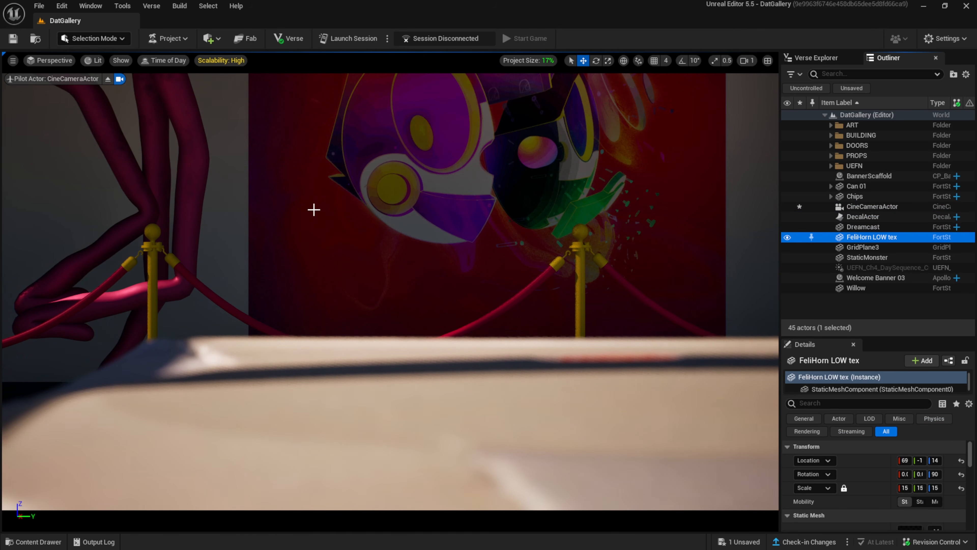
click(365, 218)
key(f)
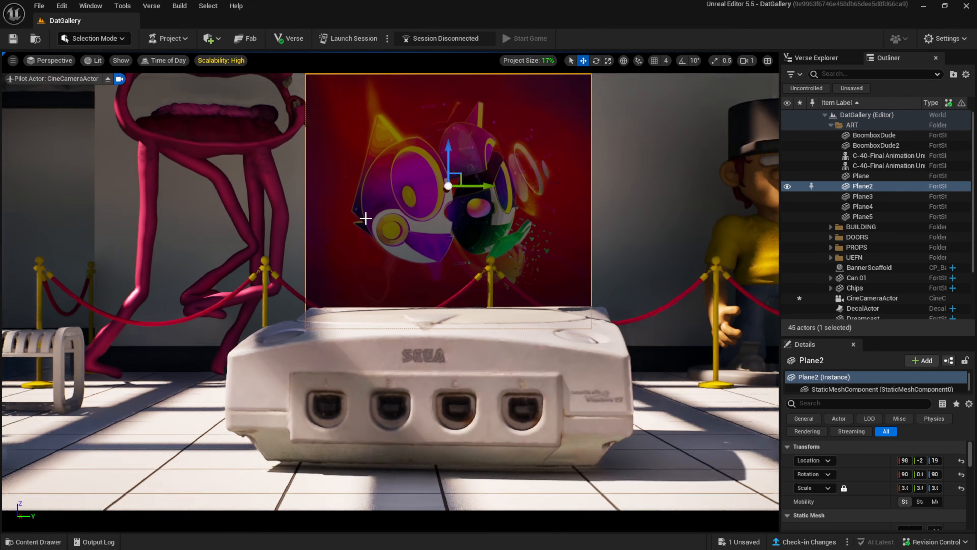
scroll(366, 218, down, 15)
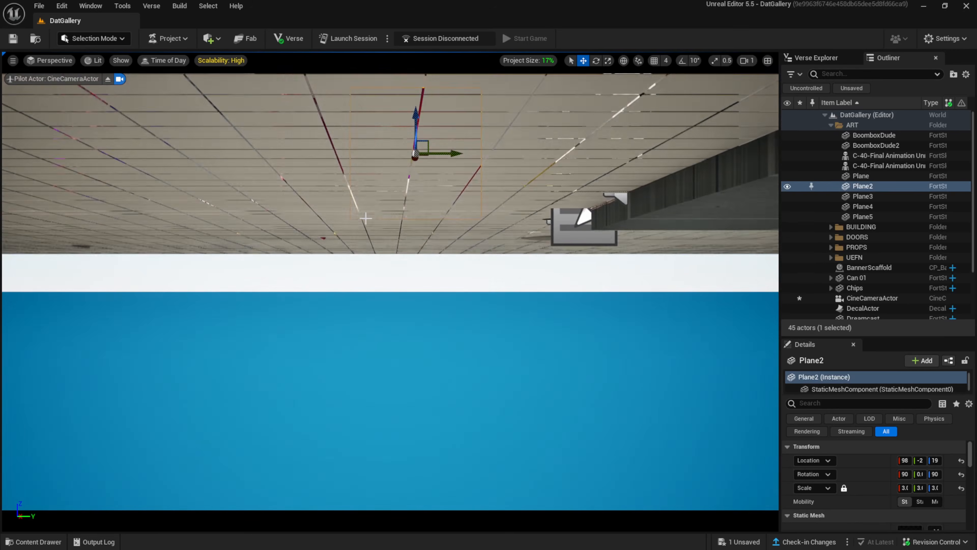
right_drag(365, 218, 367, 218)
key(a)
key(a)
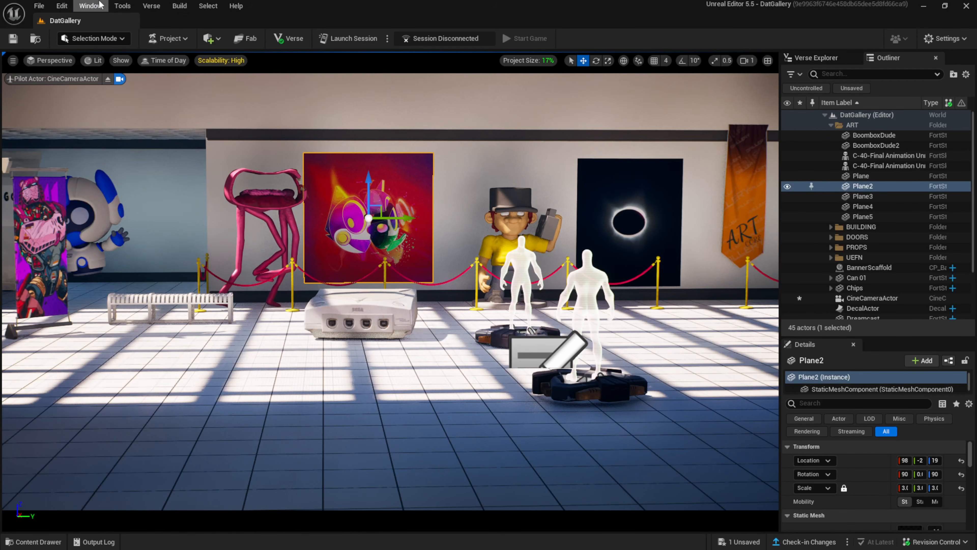
- Open the Take Recorder and widen its panel
click(91, 6)
mouse_move(113, 45)
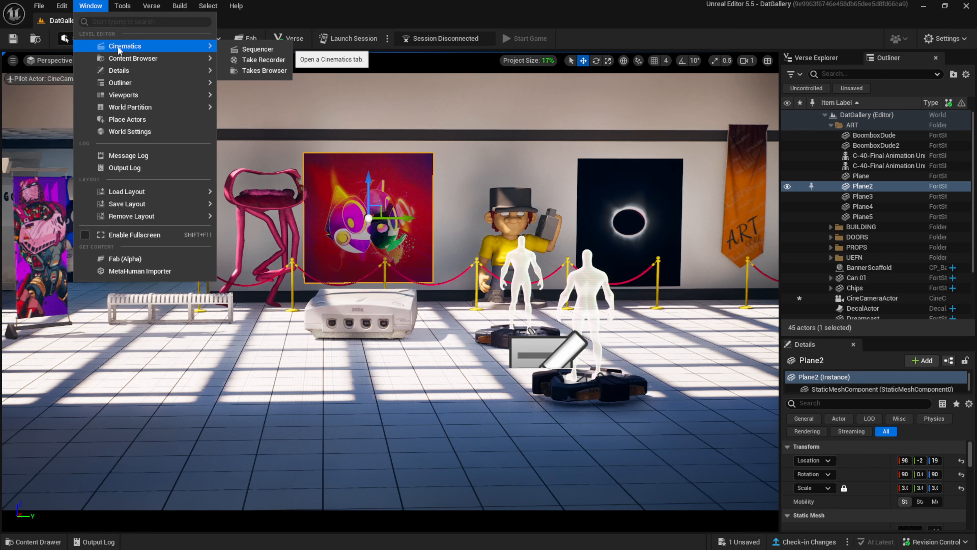
click(274, 65)
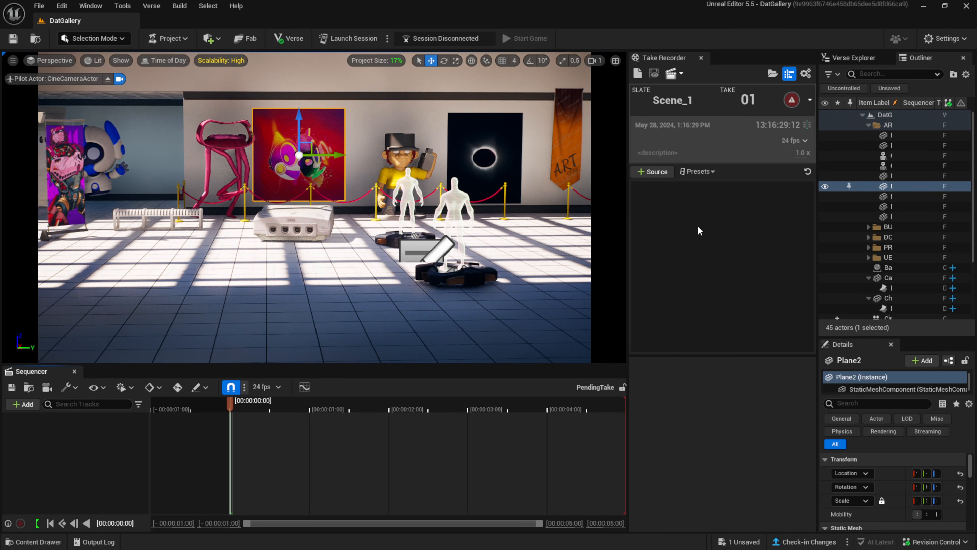
drag(617, 225, 582, 222)
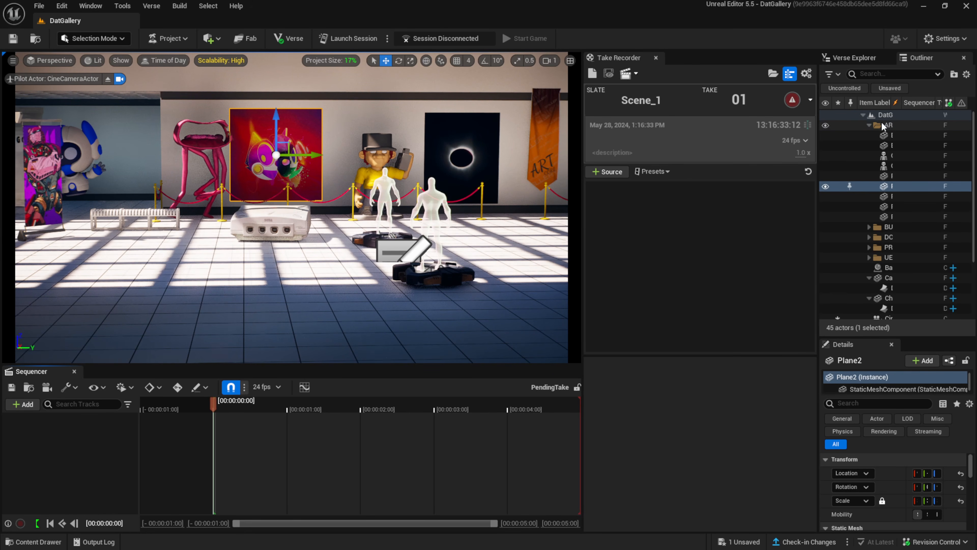
- Add the CineCameraActor from the Outliner as a Take Recorder source and show its recording properties
drag(891, 103, 922, 103)
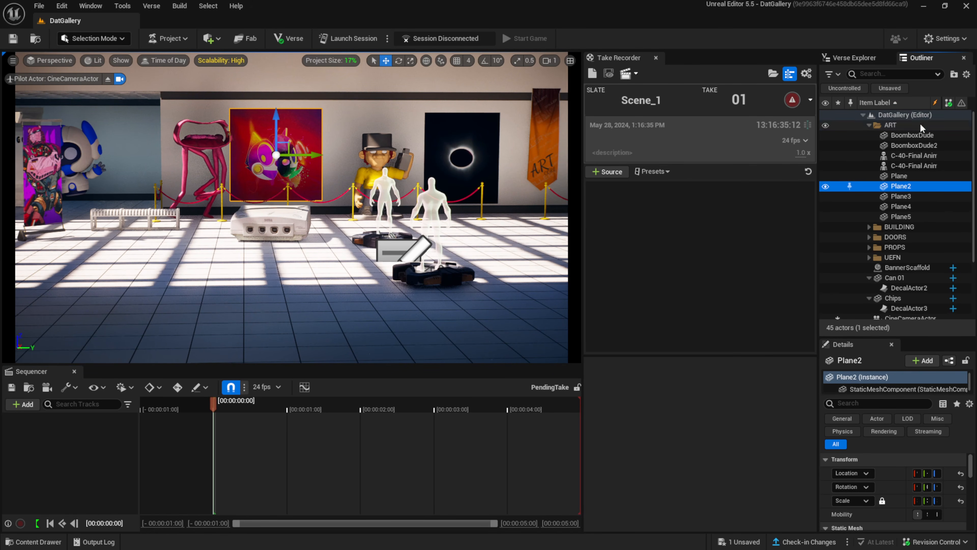
click(869, 124)
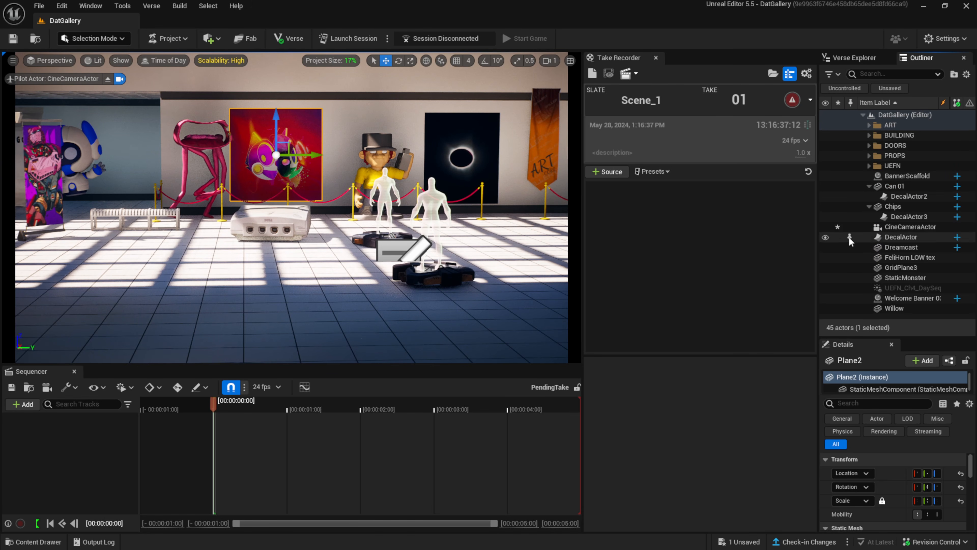
click(901, 229)
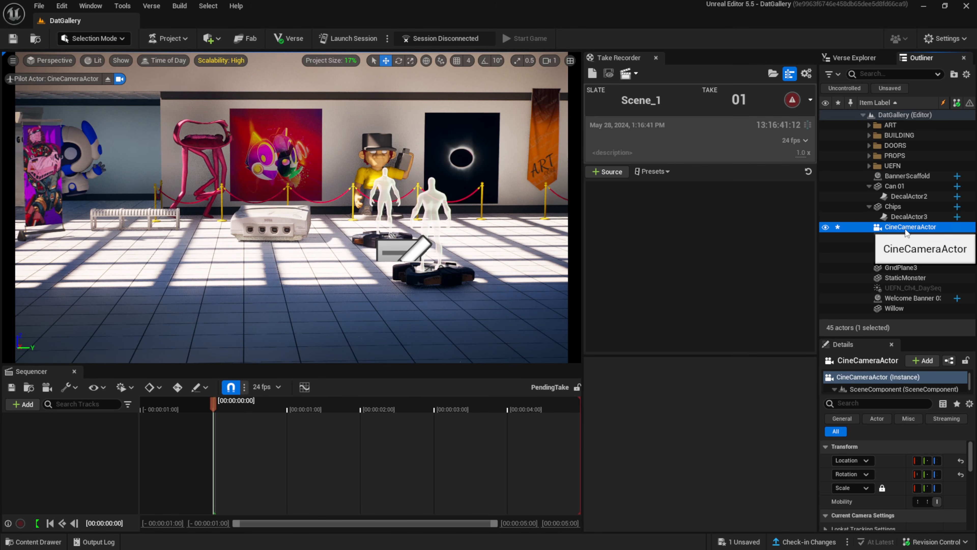
drag(906, 233, 695, 229)
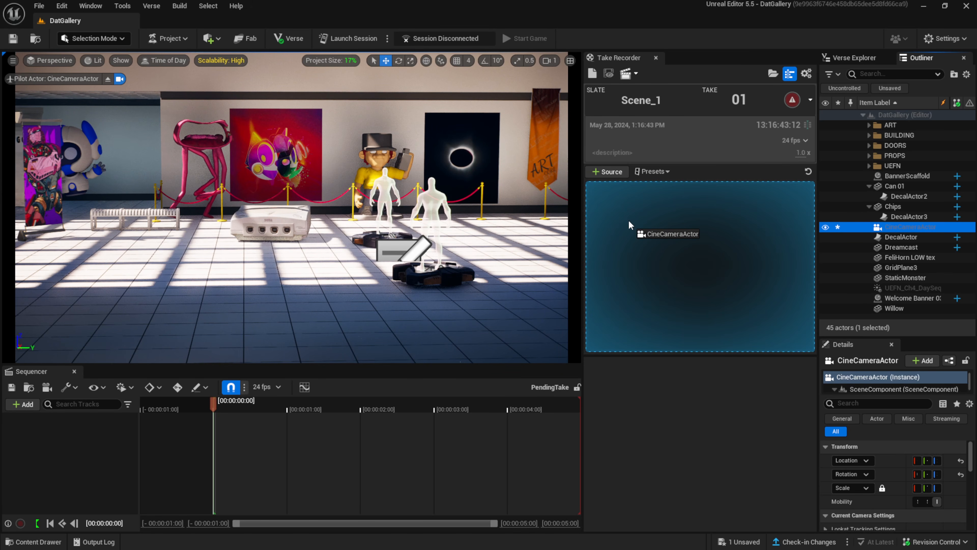
drag(628, 222, 629, 222)
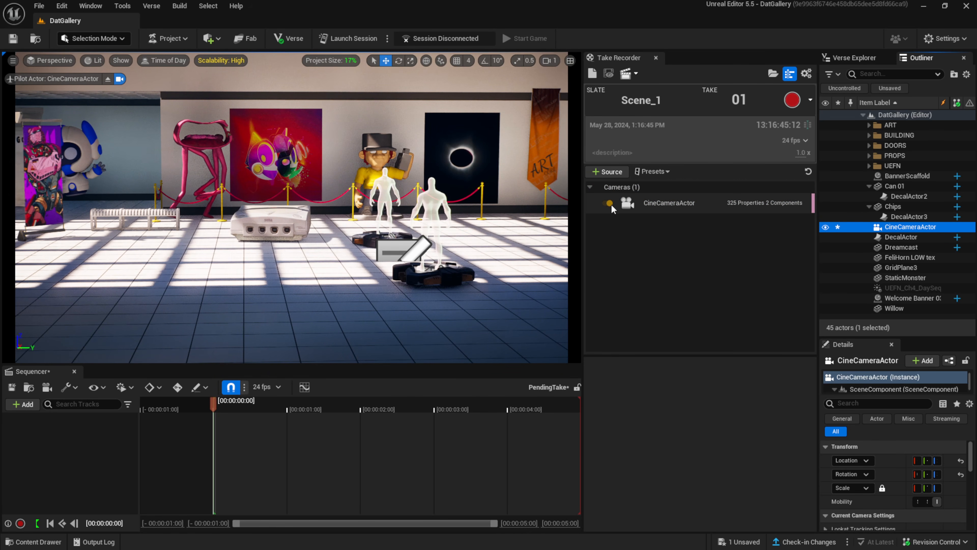
click(625, 207)
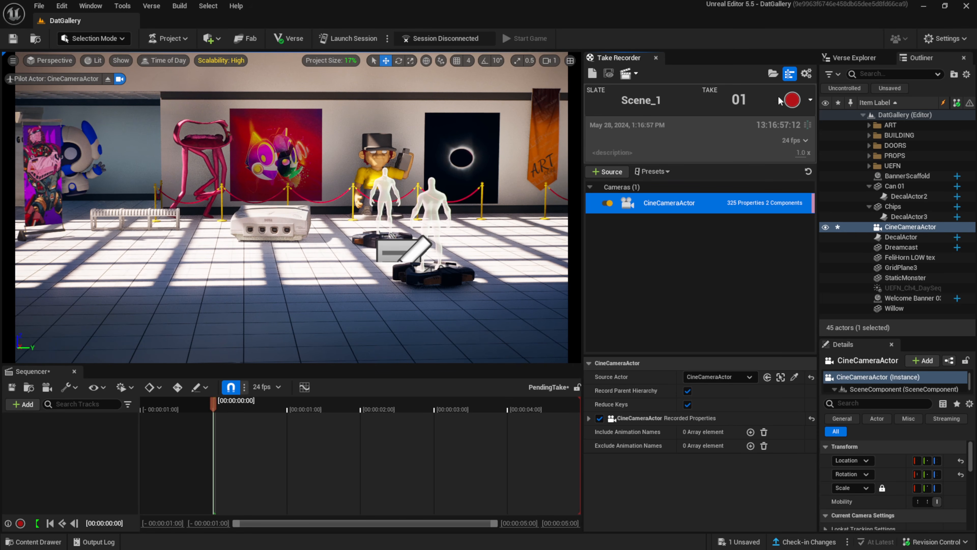
- Record take 01 of Scene_1 while moving the camera through the gallery, and stop the recording
click(797, 102)
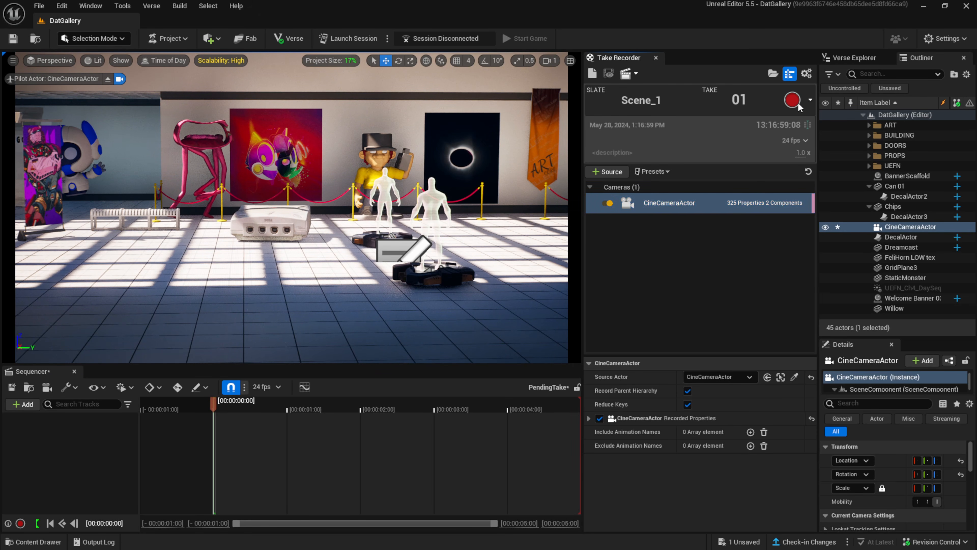
click(310, 137)
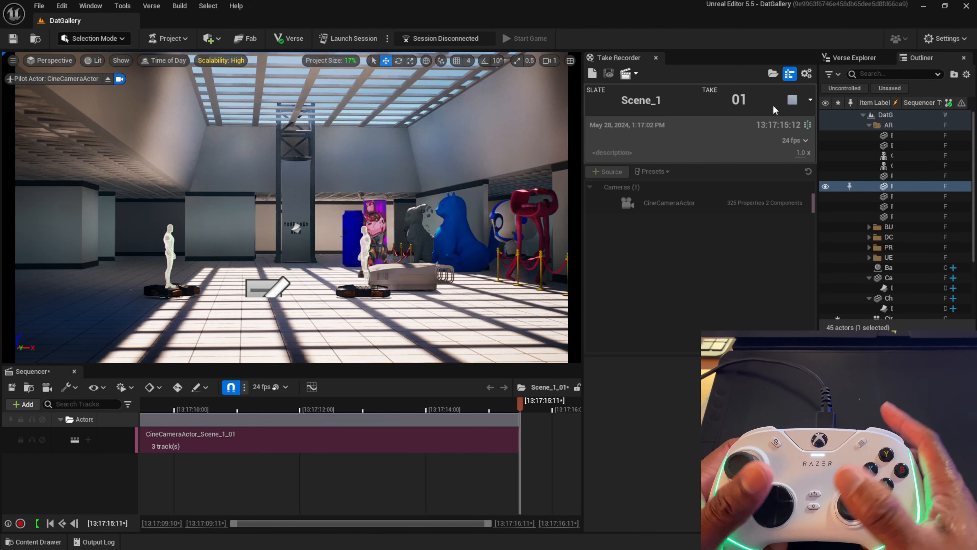
click(792, 100)
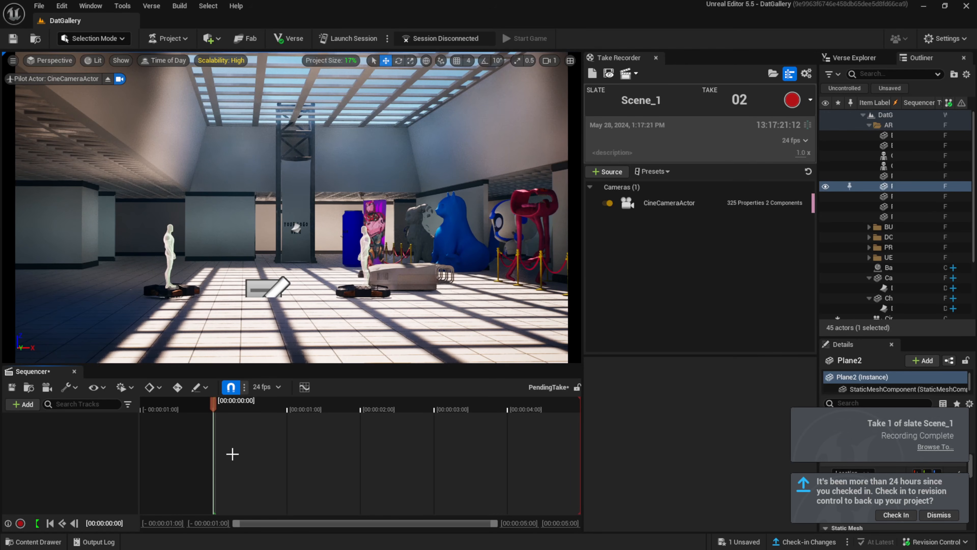
- Open the Scene_1_01 level sequence from the Cinematics/Takes/2024-05-28 content folder
click(27, 541)
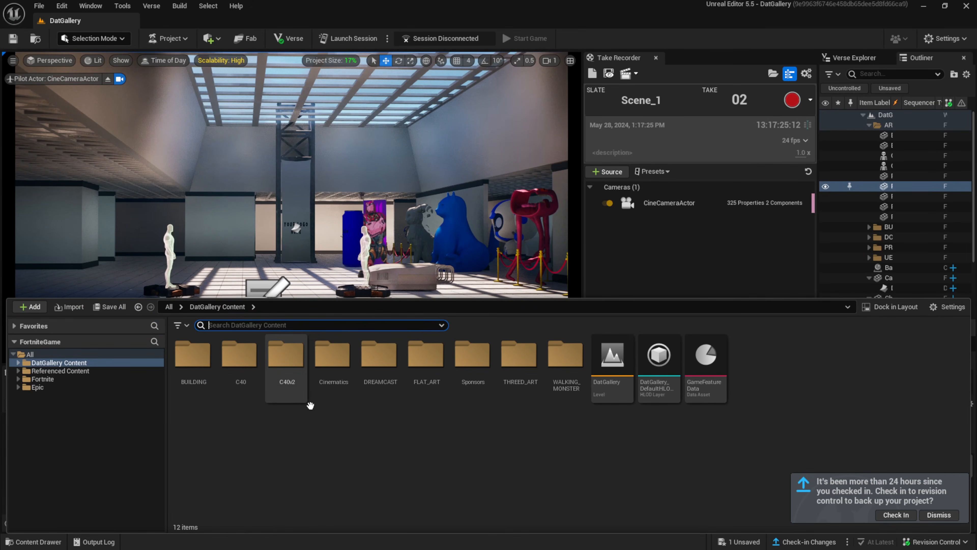
double_click(333, 372)
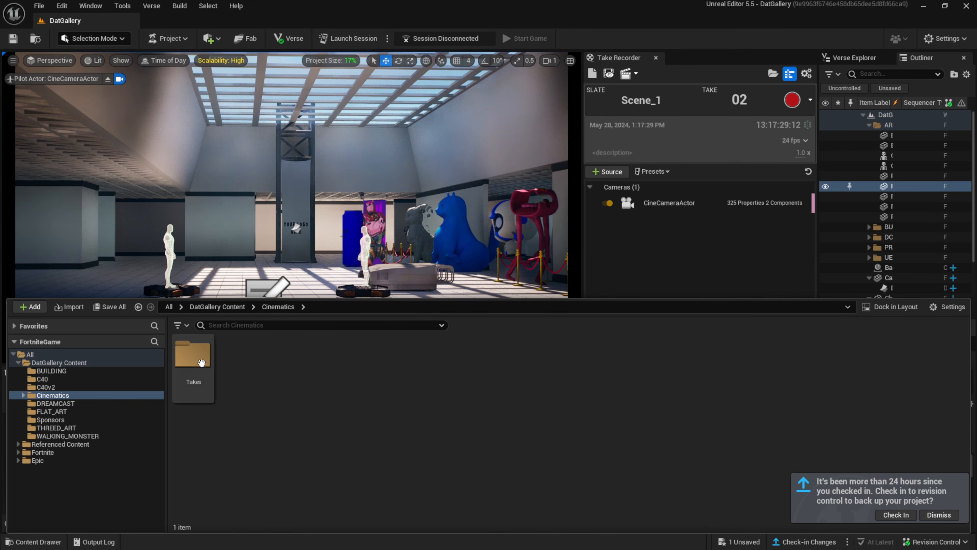
double_click(193, 354)
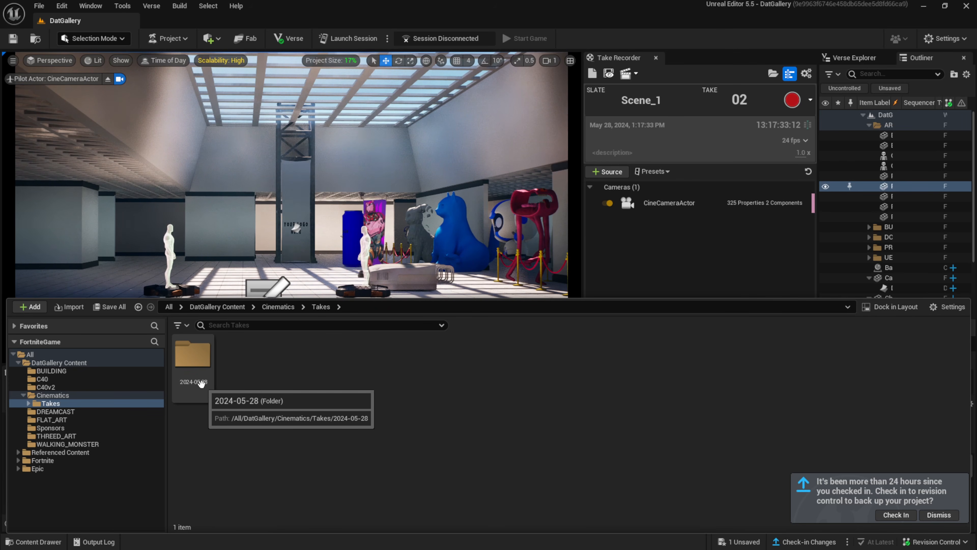
double_click(201, 384)
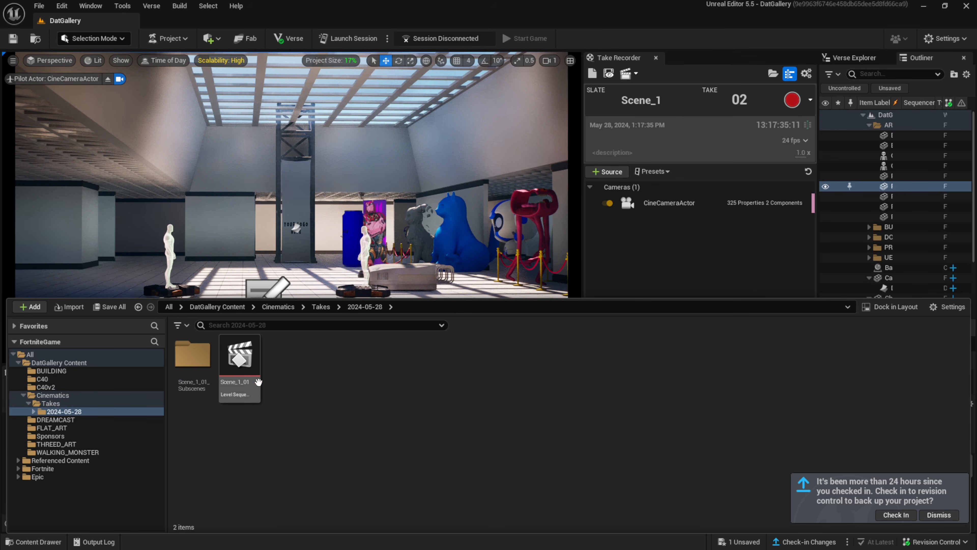
mouse_move(234, 366)
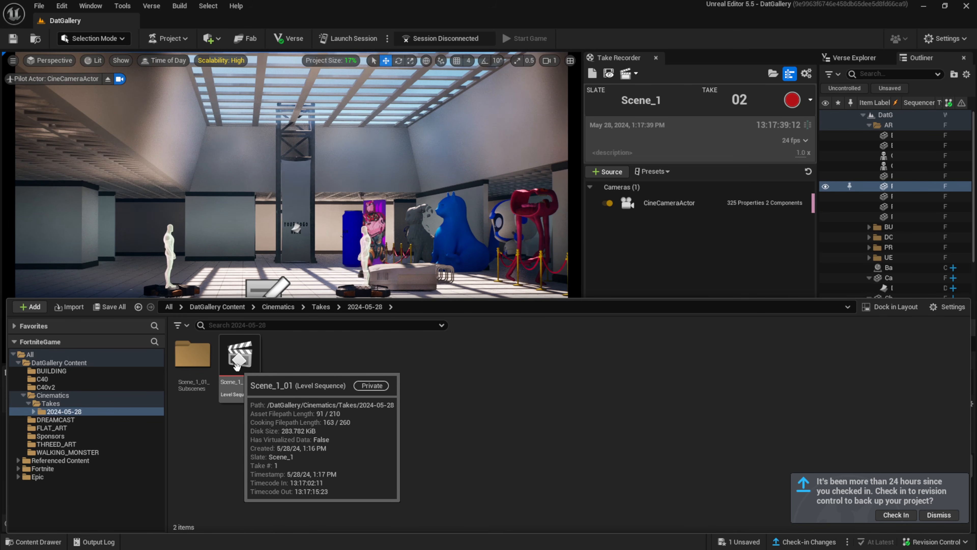
click(241, 364)
double_click(241, 366)
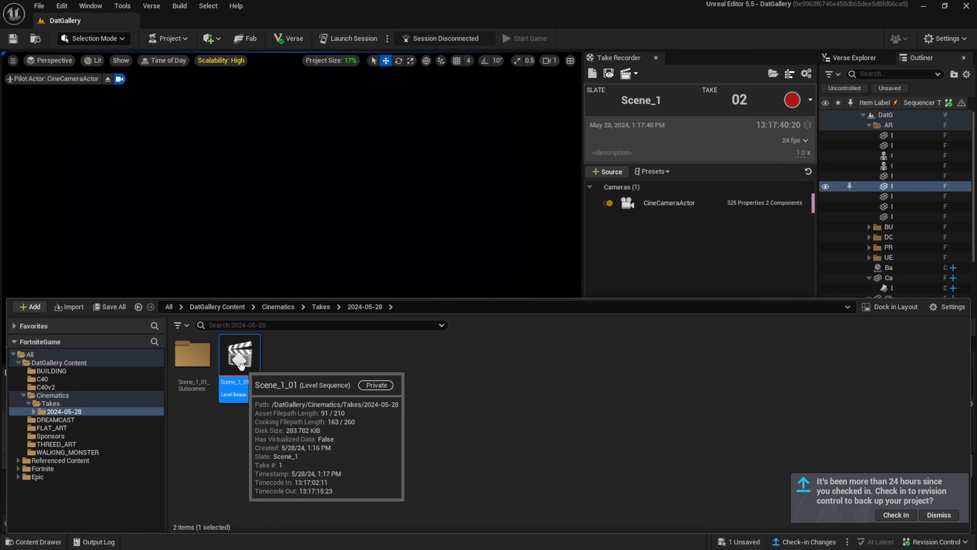
click(39, 542)
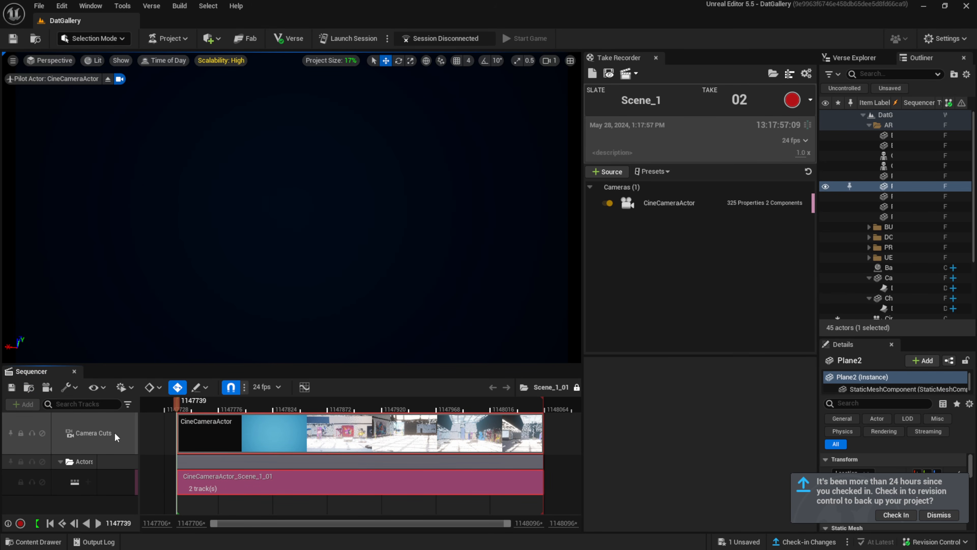
- Play back the recorded camera movement of Scene_1_01, skipping the blue opening section, and widen the Sequencer track list
click(114, 433)
click(99, 524)
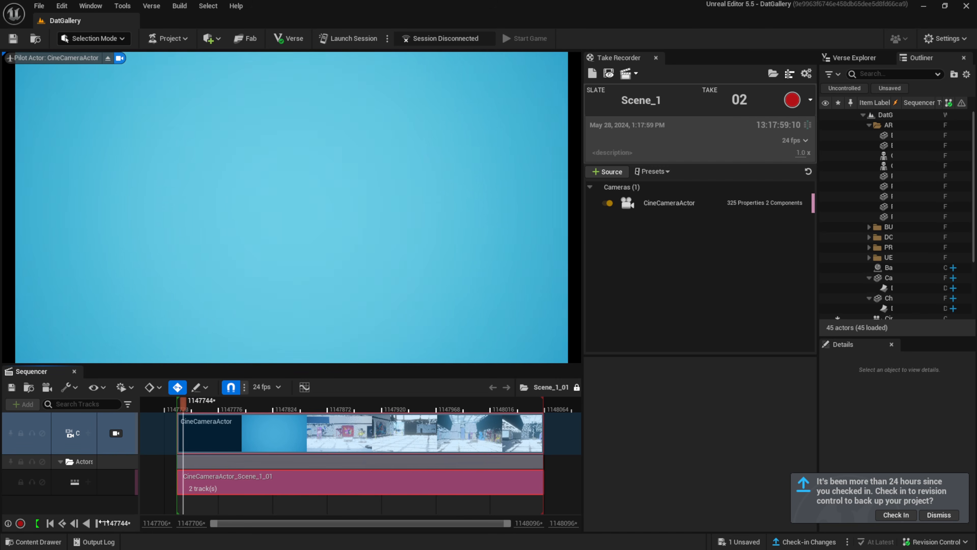
drag(225, 407, 327, 409)
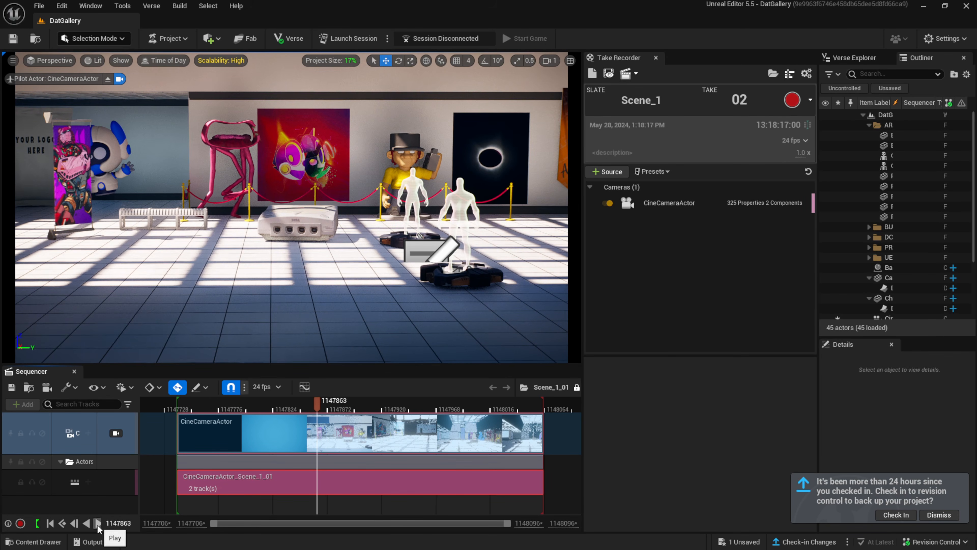
click(99, 523)
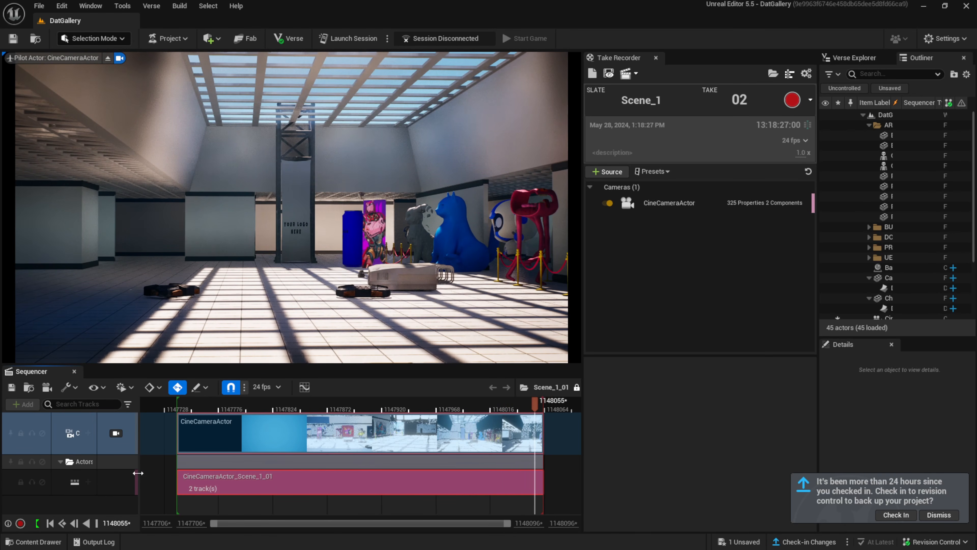
click(96, 523)
drag(137, 440, 154, 440)
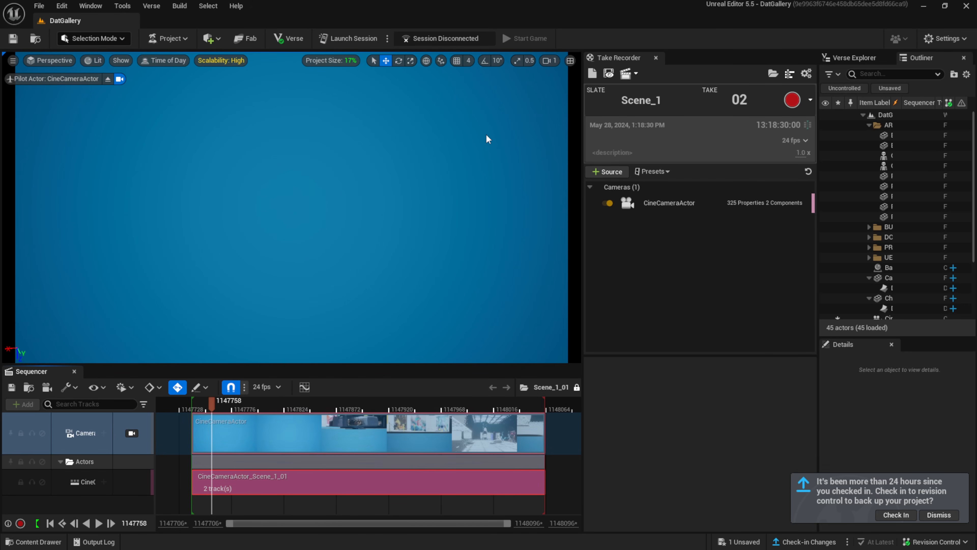
- Lower the viewport camera speed to 0.1 and close the Sequencer
click(550, 61)
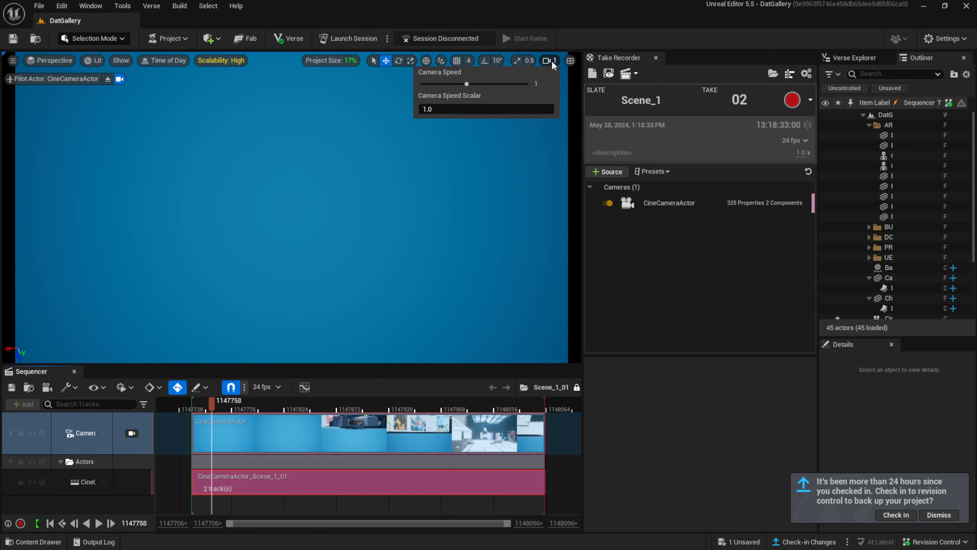
drag(466, 83, 445, 85)
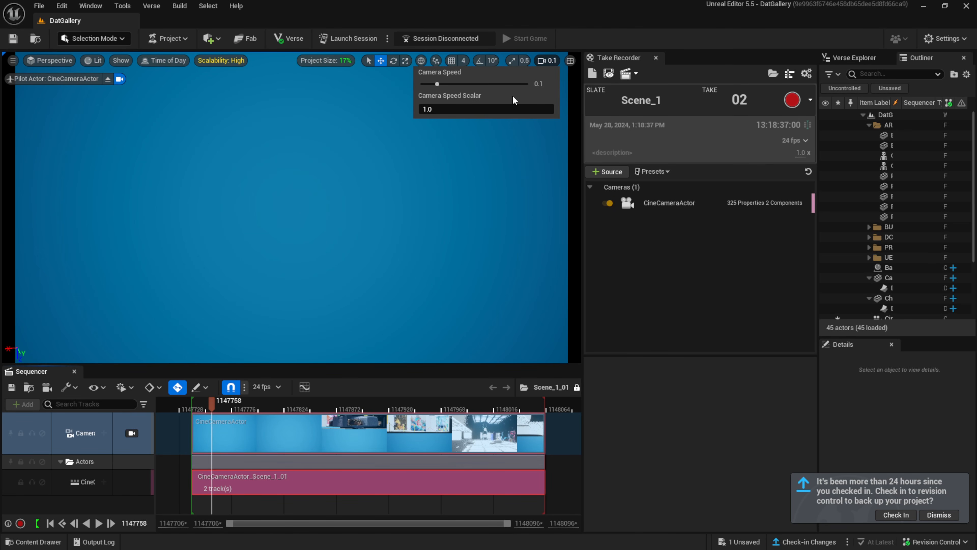
click(75, 371)
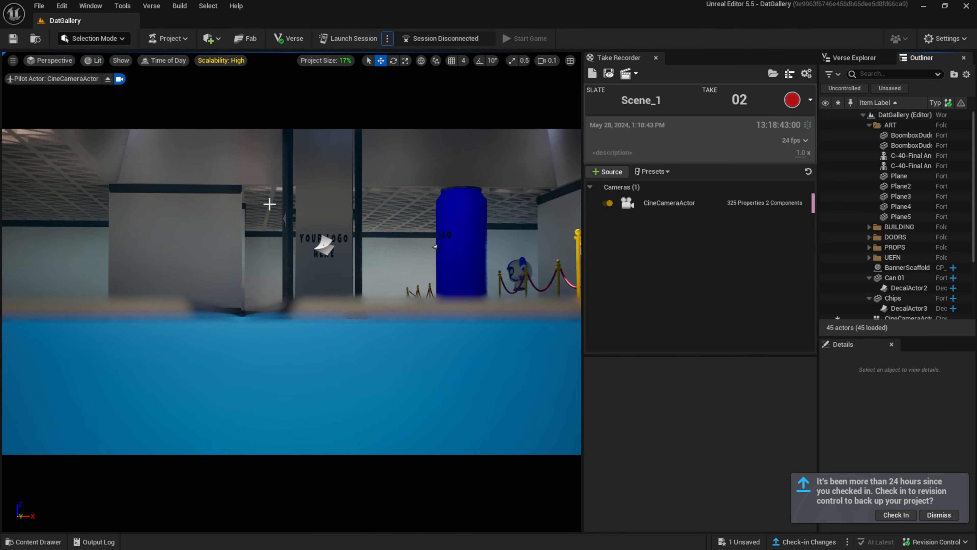
- Add a second Cine Camera Actor to the level
click(210, 38)
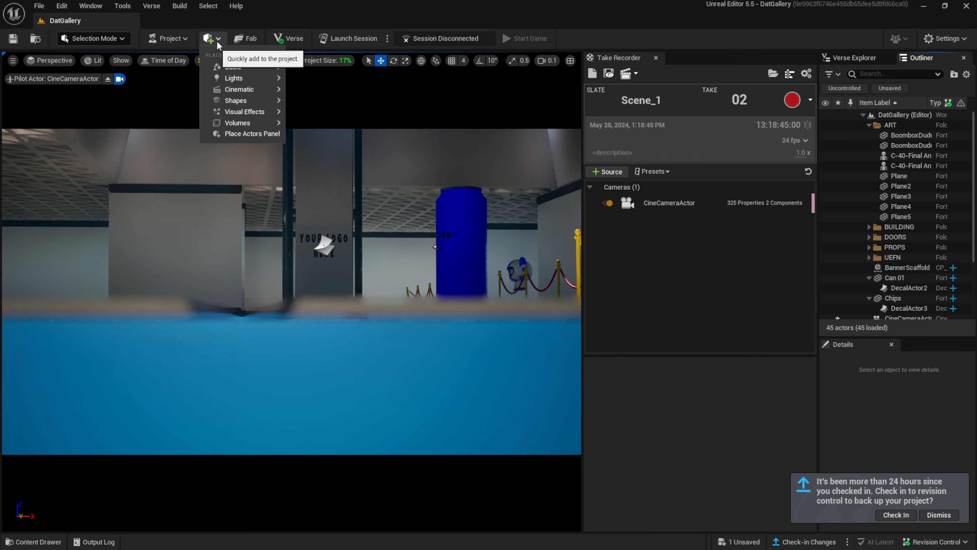
mouse_move(244, 90)
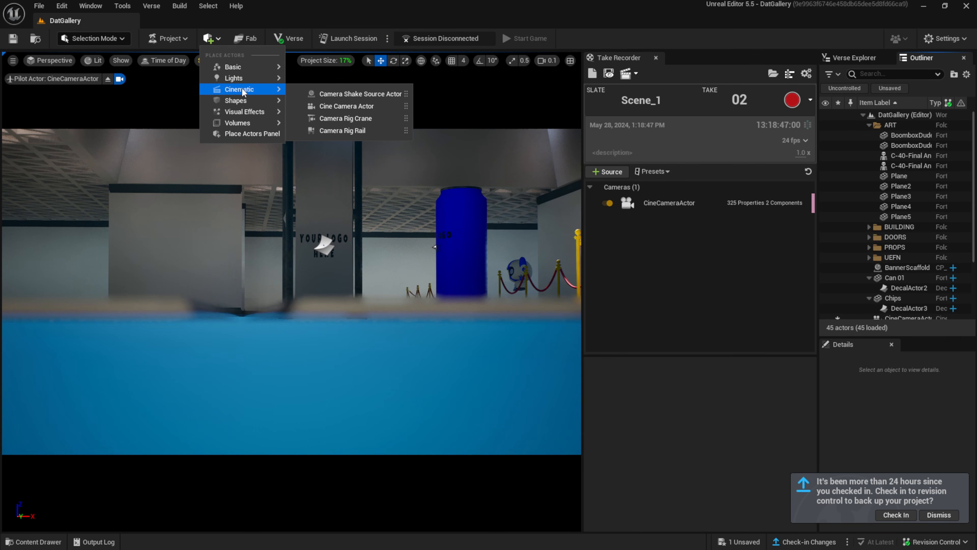
click(343, 106)
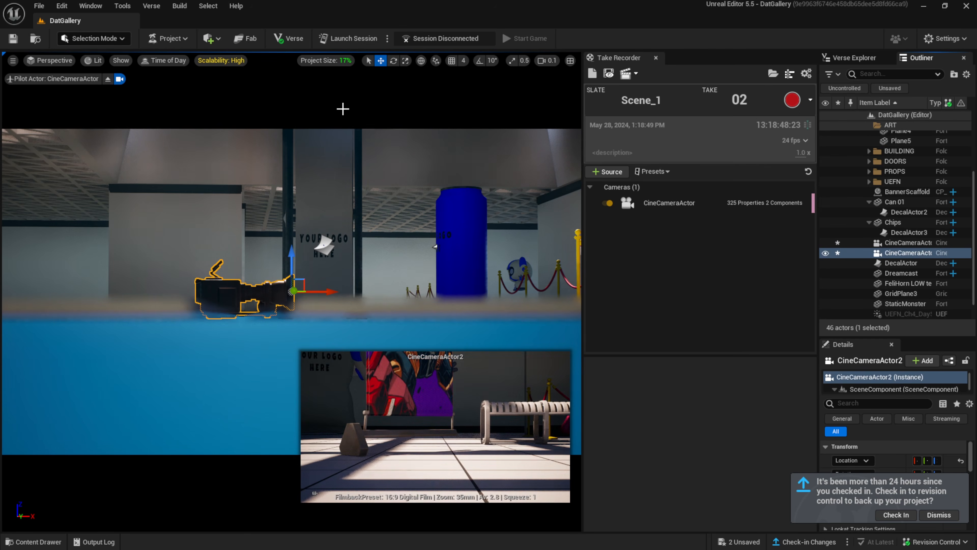
- Add CineCameraActor2 as a Take Recorder source, disable the CineCameraActor source, and show CineCameraActor2's recording properties
drag(945, 252, 871, 261)
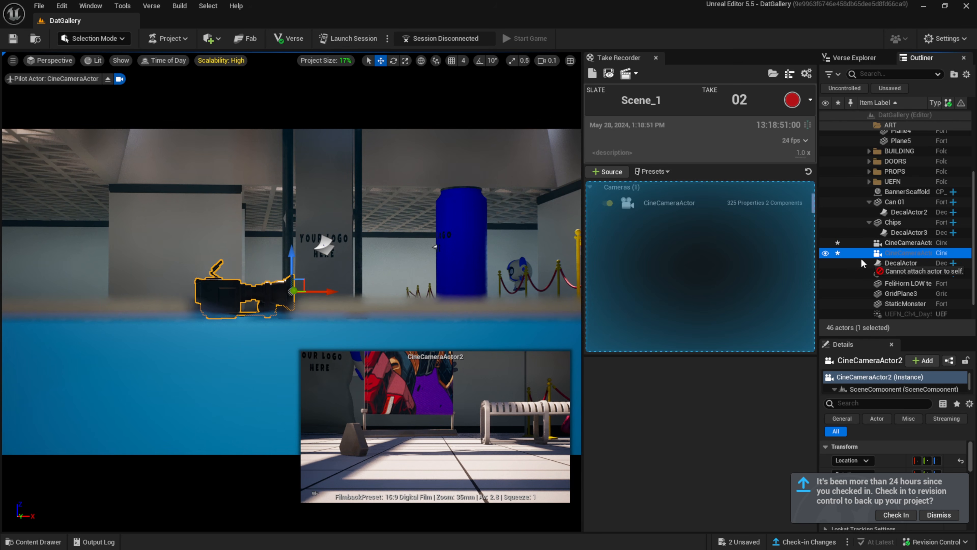
drag(643, 236, 643, 235)
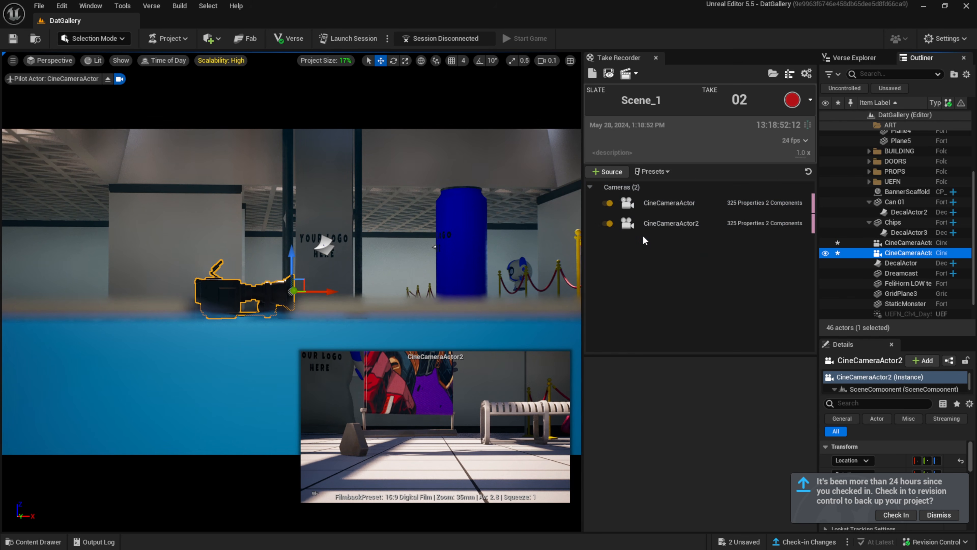
click(607, 203)
click(681, 225)
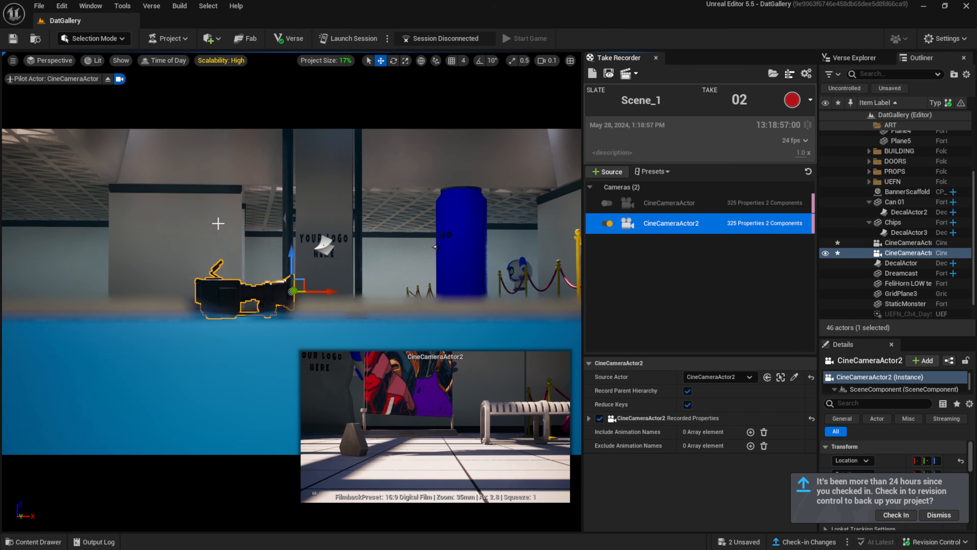
- Pilot CineCameraActor2 in the viewport and move it to frame the gallery wall with the red painting, sculptures and game console
click(69, 62)
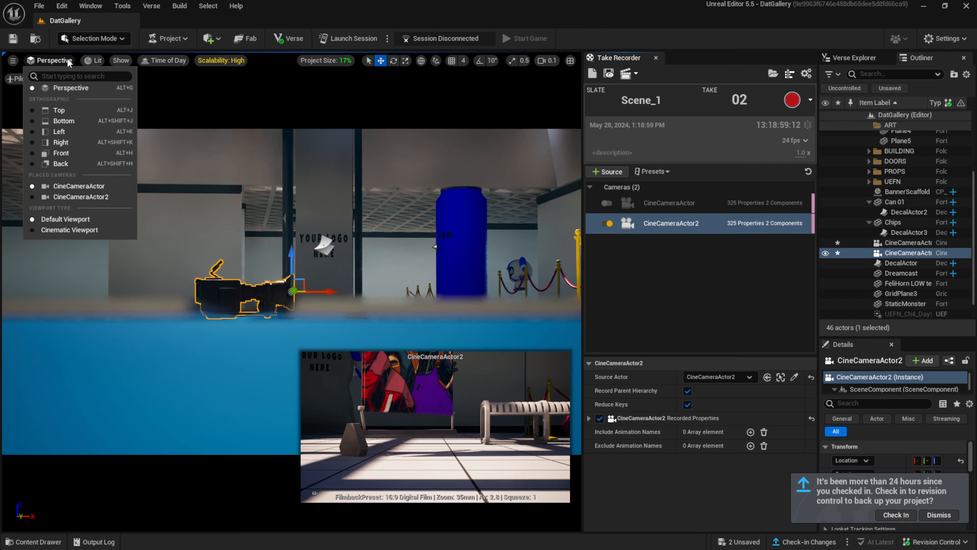
click(81, 197)
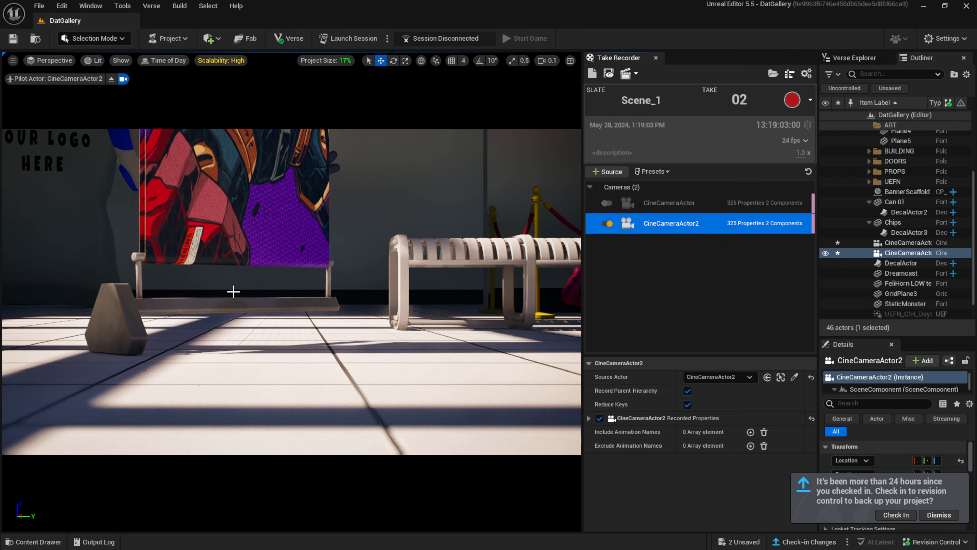
key(Up)
key(Up)
key(Up)
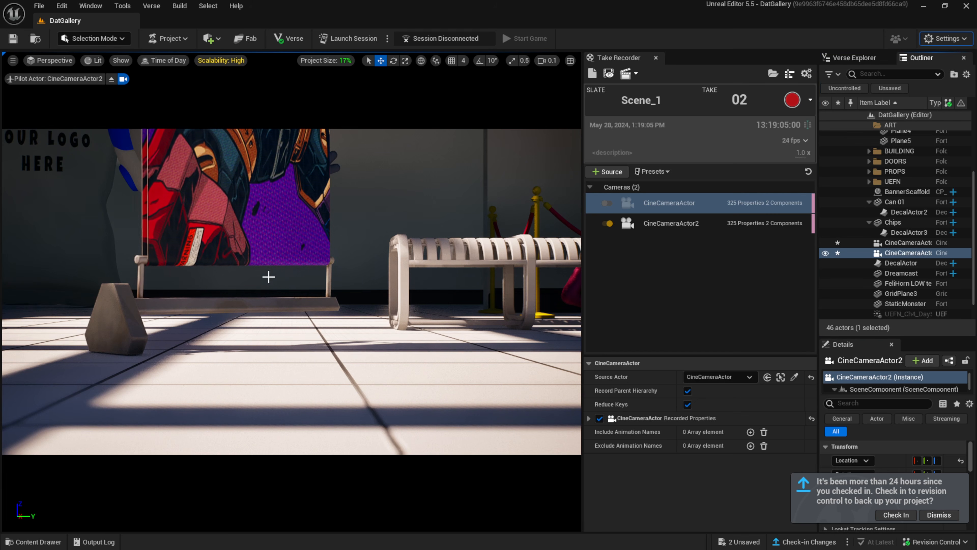
click(355, 323)
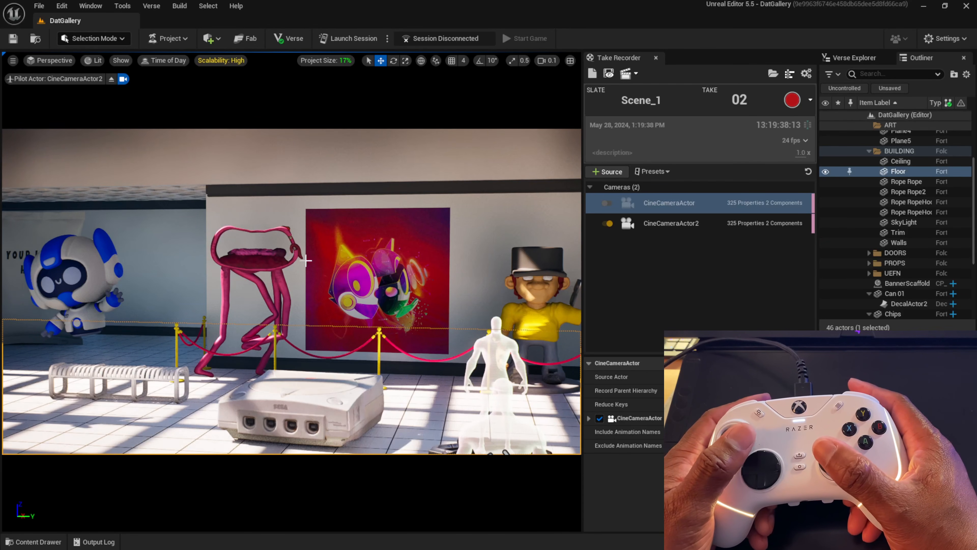
- Record take 02 of Scene_1 with CineCameraActor2 while moving it slowly through the gallery, and stop the recording
click(675, 228)
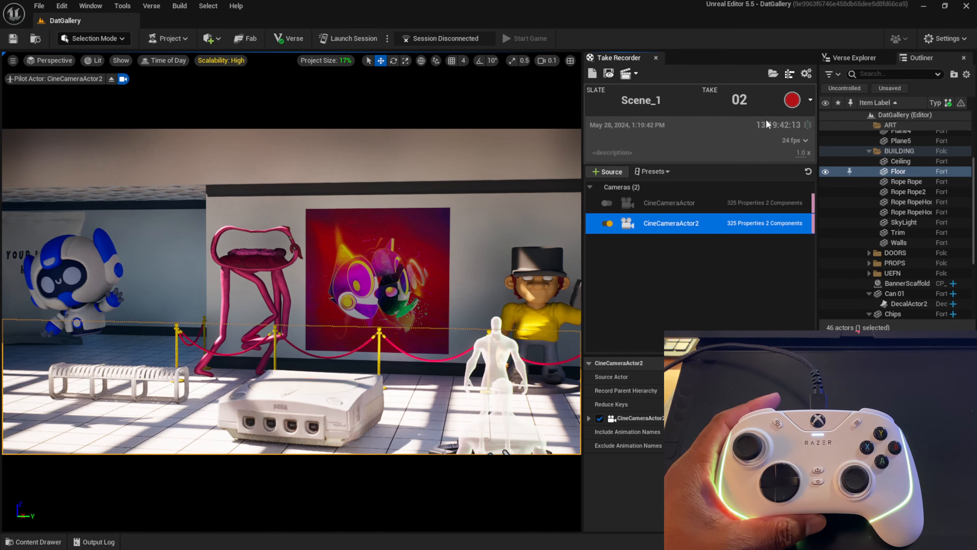
click(792, 101)
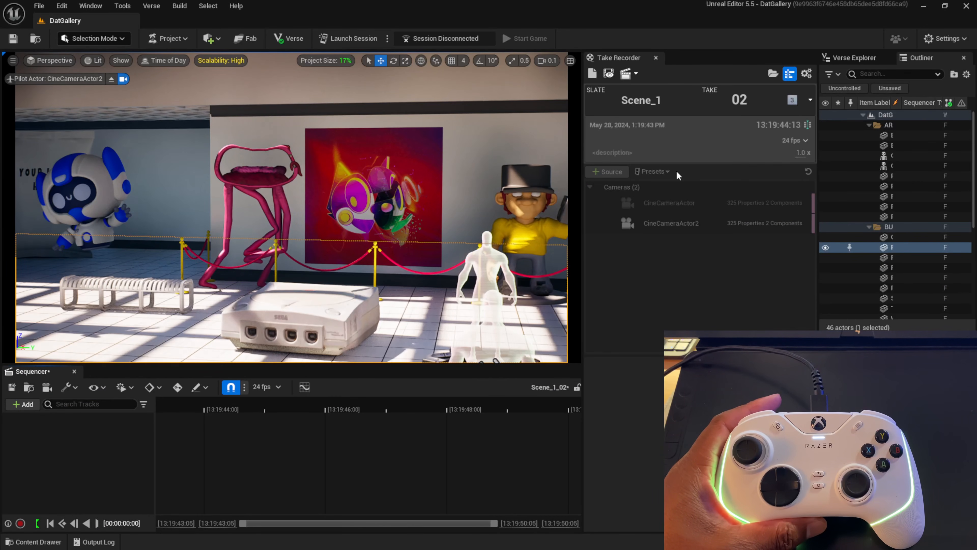
click(187, 198)
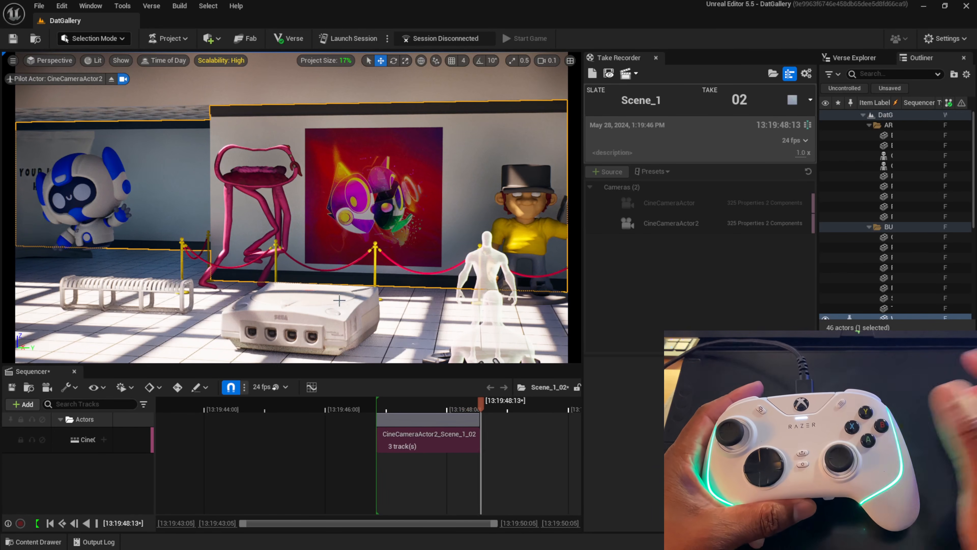
click(380, 197)
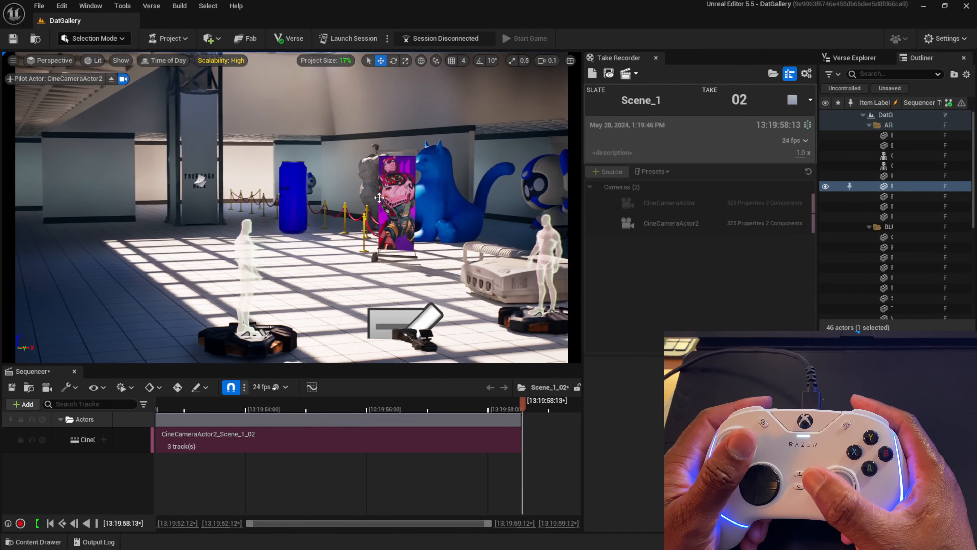
click(796, 100)
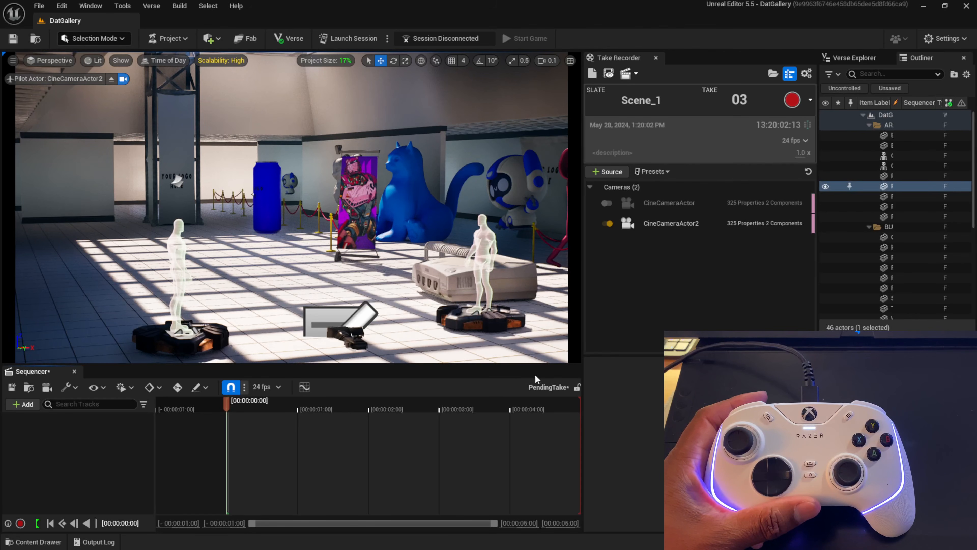
- Open the Scene_1_02 level sequence from the 2024-05-28 takes folder and play back its camera movement from frame 1151804
click(42, 542)
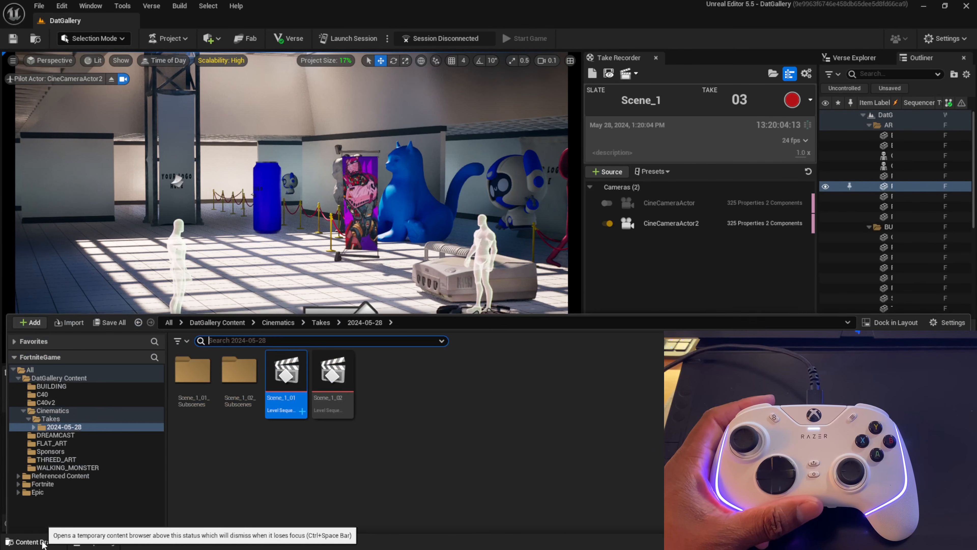
mouse_move(335, 373)
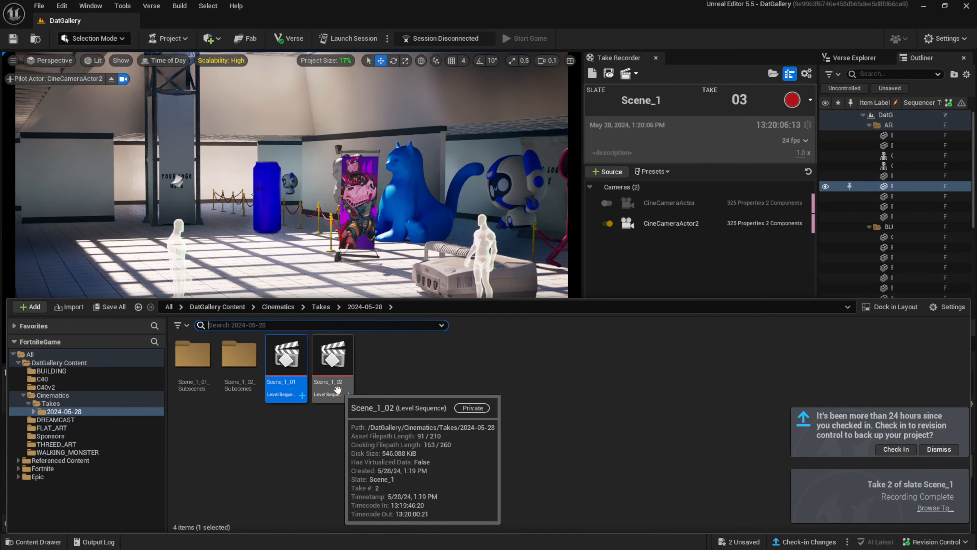
double_click(336, 373)
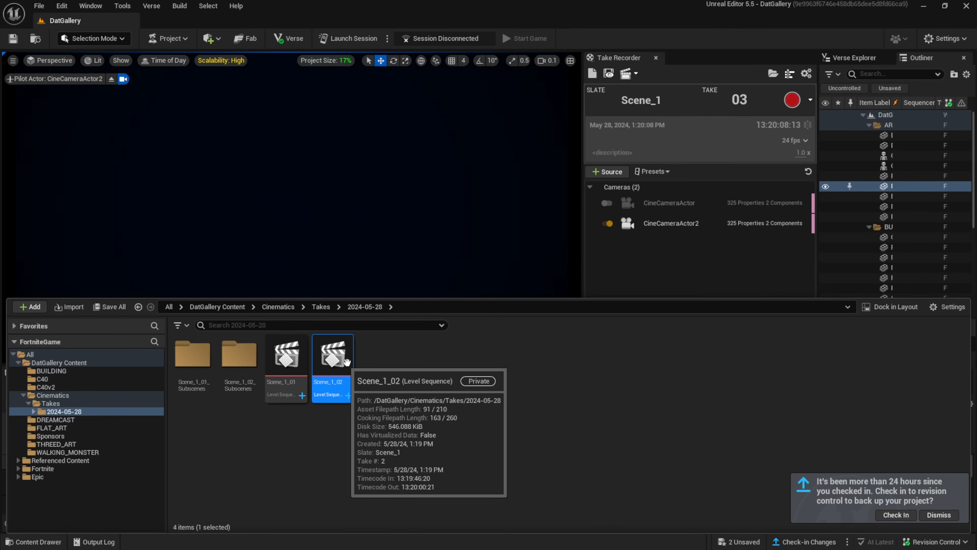
click(41, 542)
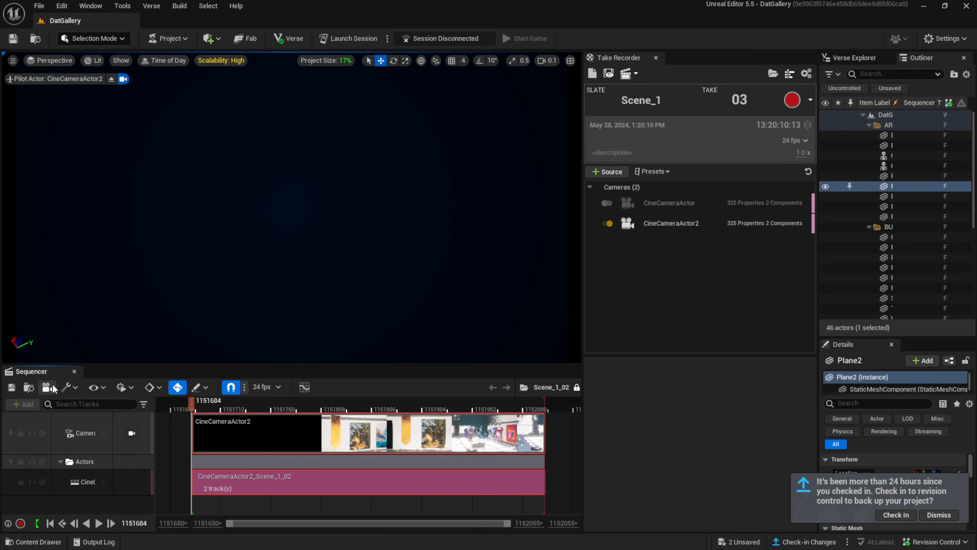
mouse_move(304, 401)
mouse_down()
mouse_move(366, 408)
mouse_move(317, 408)
mouse_up()
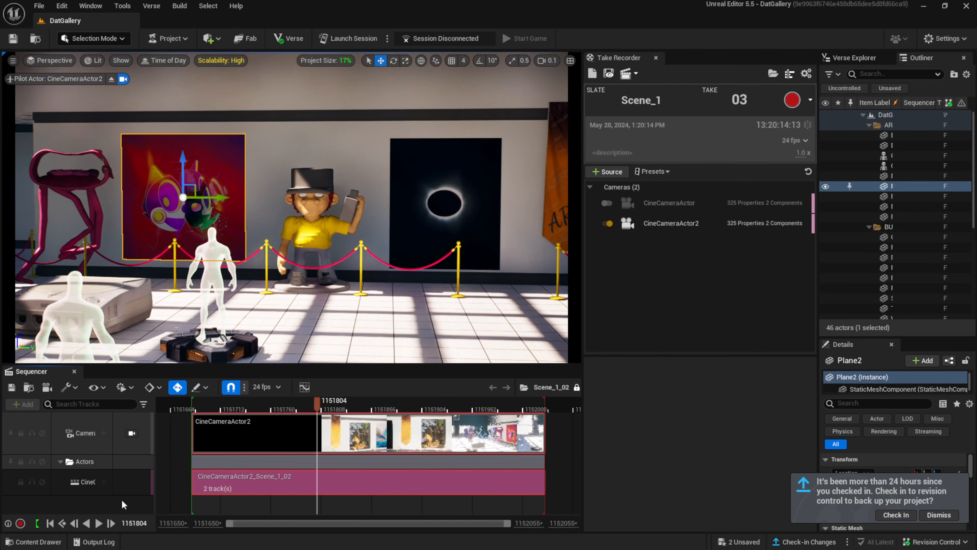
click(100, 524)
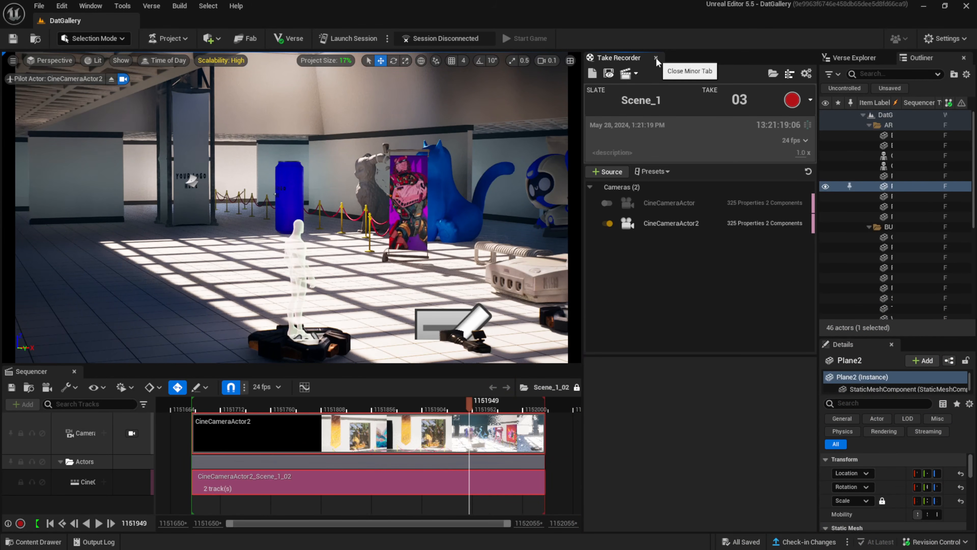
- Close the Take Recorder and Sequencer, and create a level sequence named Tutorial in the 2024-05-28 takes folder
click(656, 58)
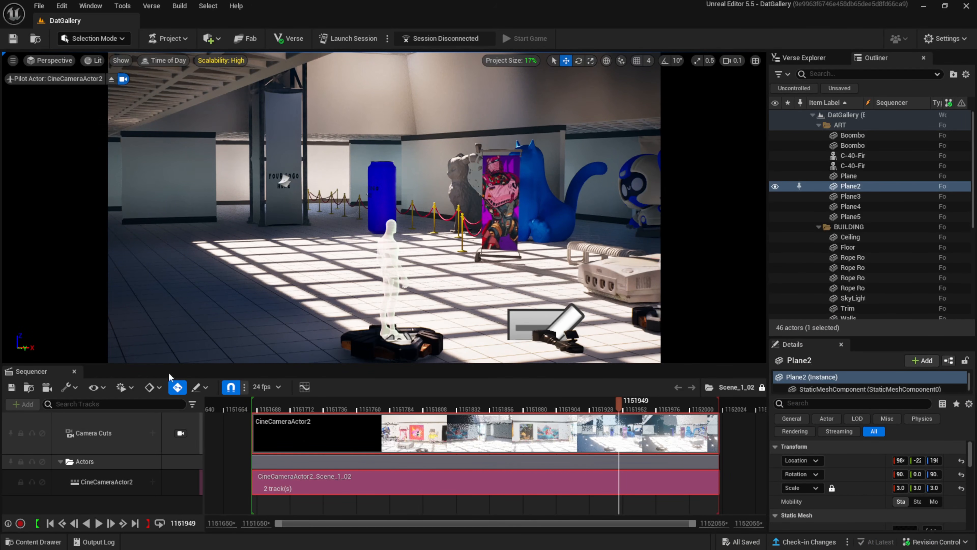
click(74, 372)
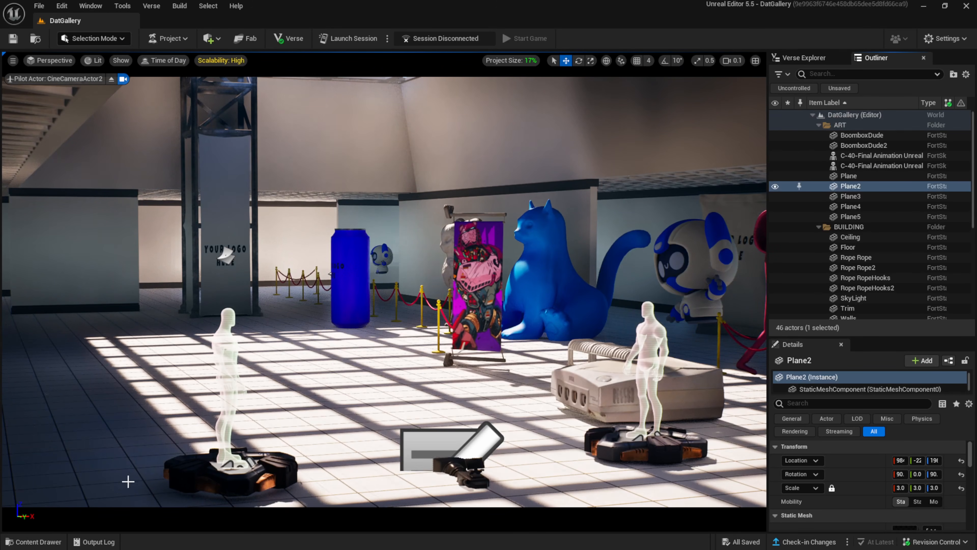
click(33, 541)
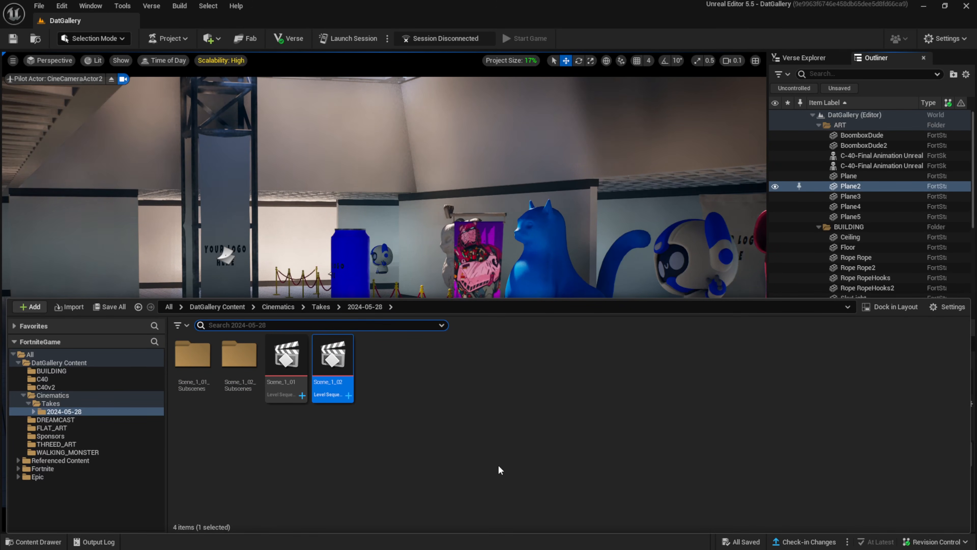
right_click(387, 369)
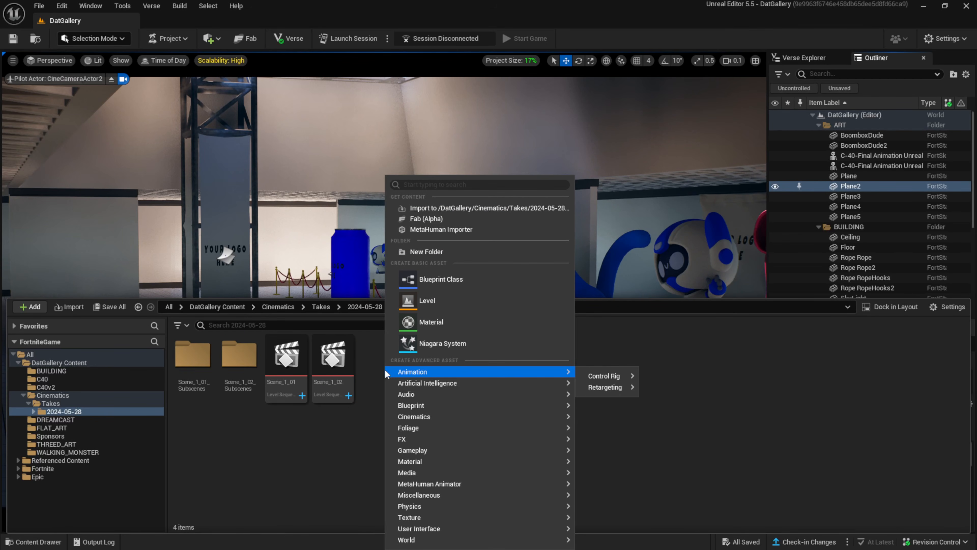
mouse_move(419, 417)
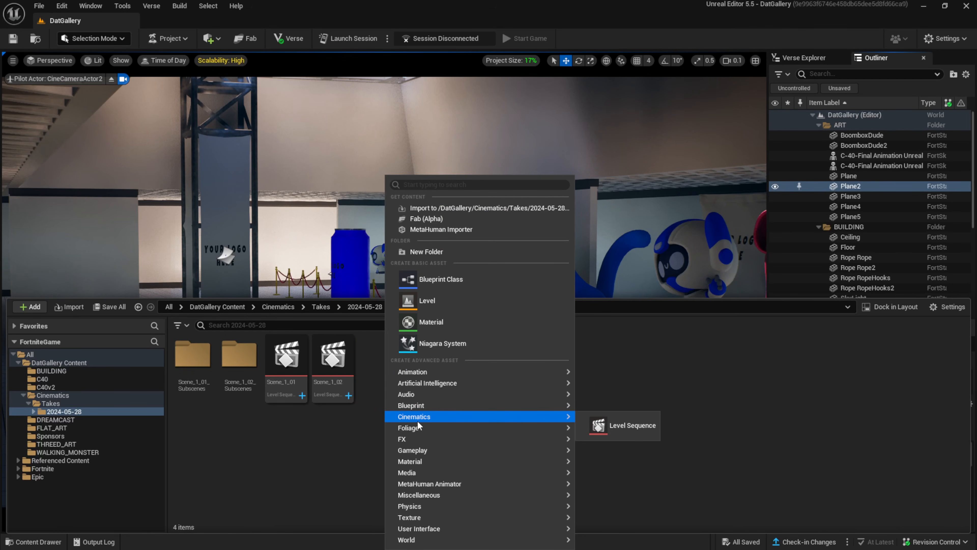
click(636, 431)
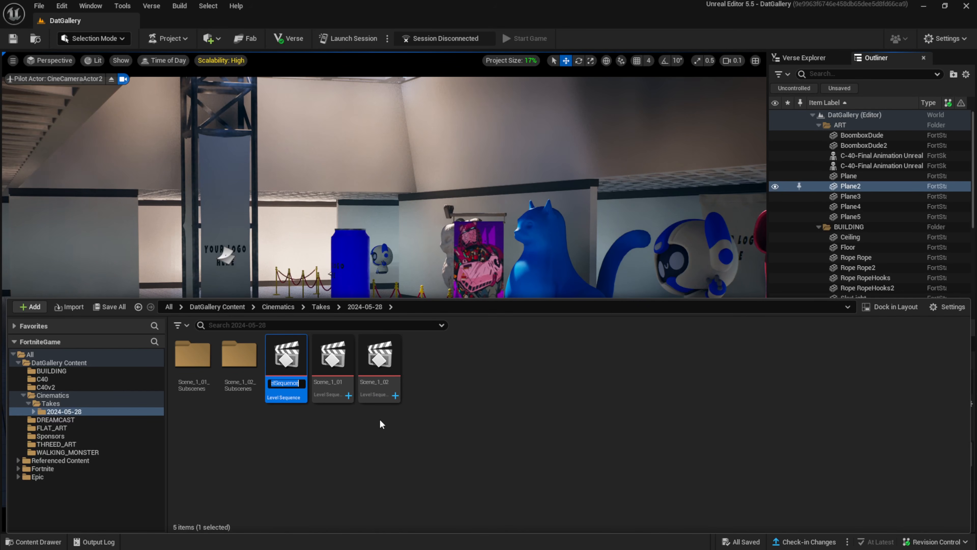
text(Tutorial)
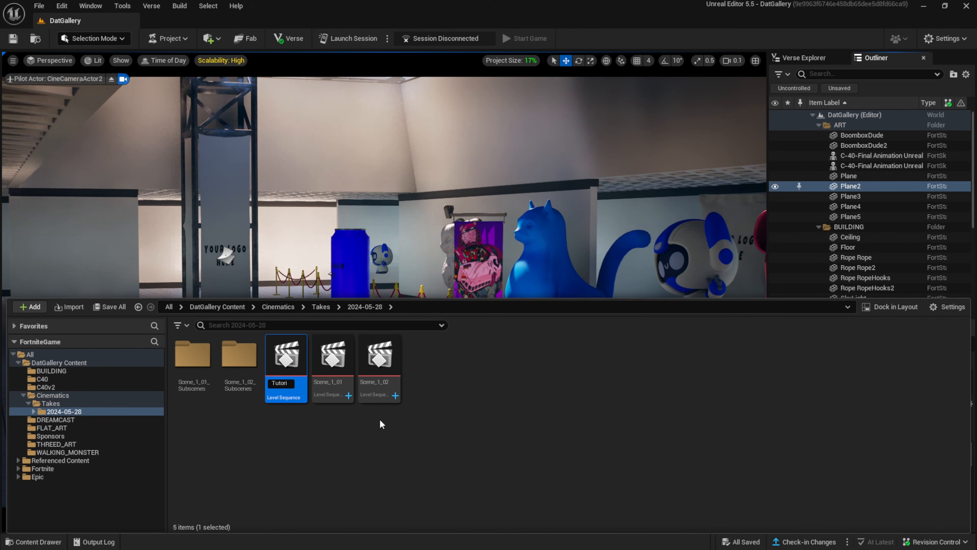
key(Return)
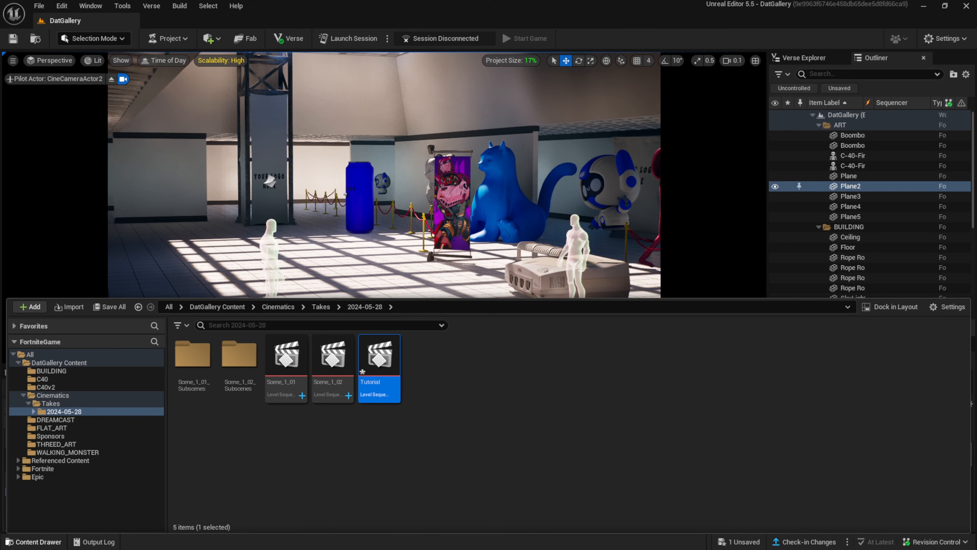
- Arrange the Sequencer above the docked Content Browser and add Scene_1_01 to the Tutorial sequence as a shot
click(48, 543)
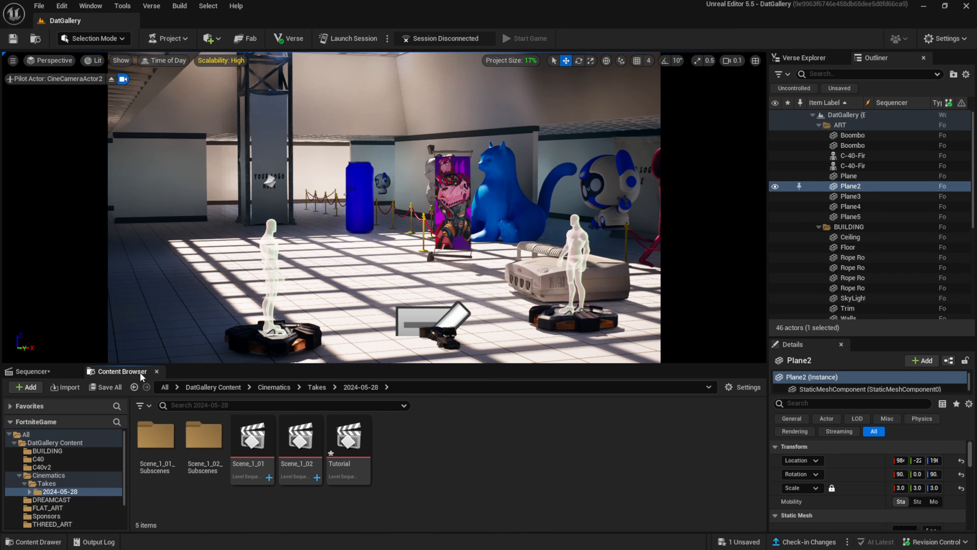
drag(45, 371, 105, 322)
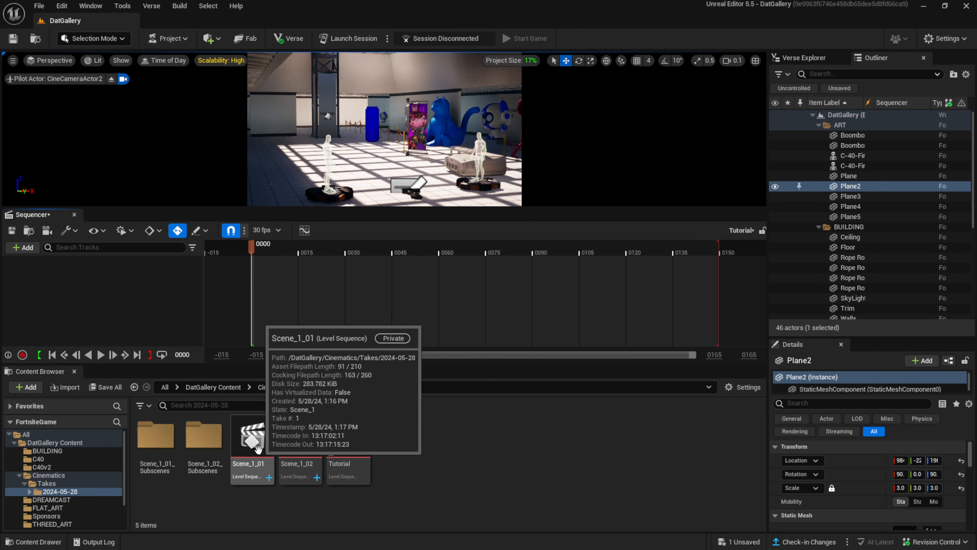
drag(257, 442, 96, 279)
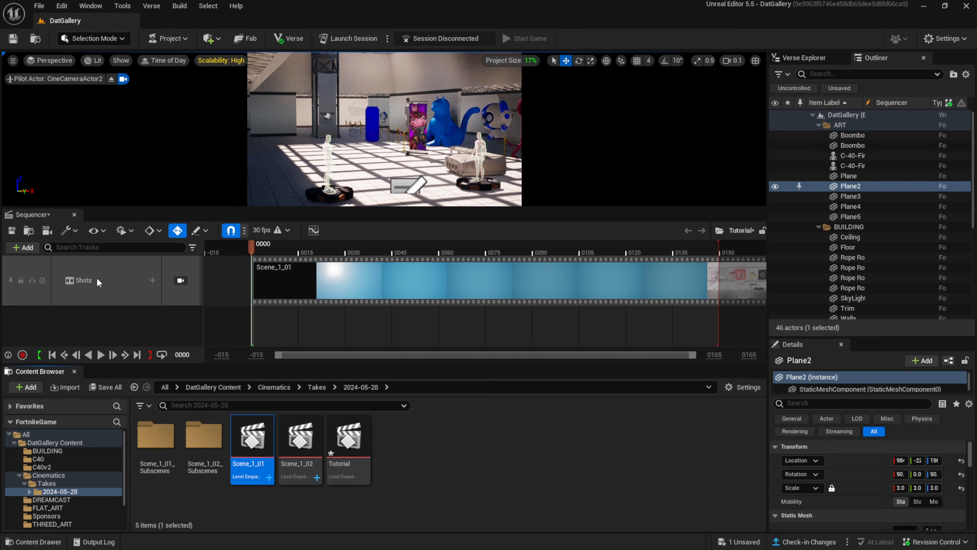
- Slide the Scene_1_01 shot earlier so its camera footage covers frame 0, and lock the viewport to the shots
drag(596, 283, 179, 286)
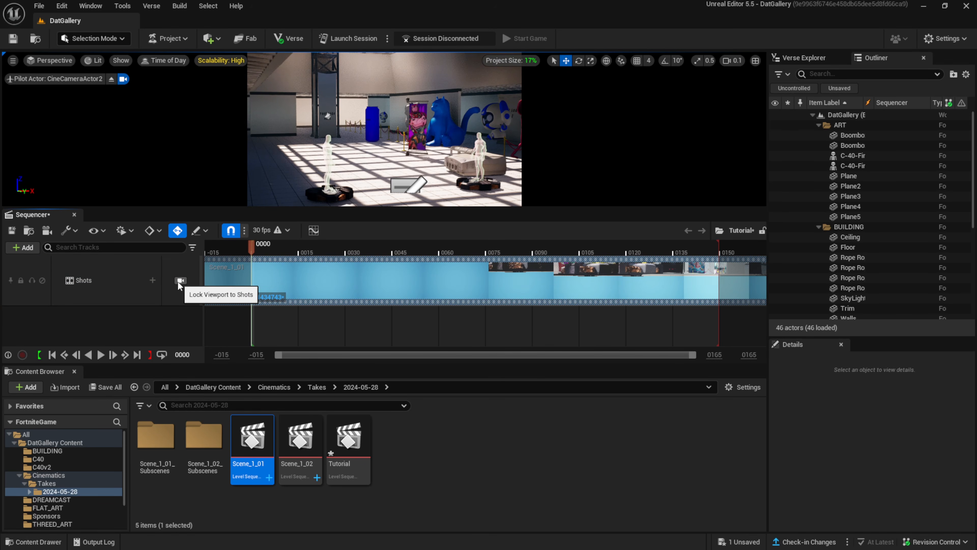
click(181, 281)
drag(449, 282, 352, 285)
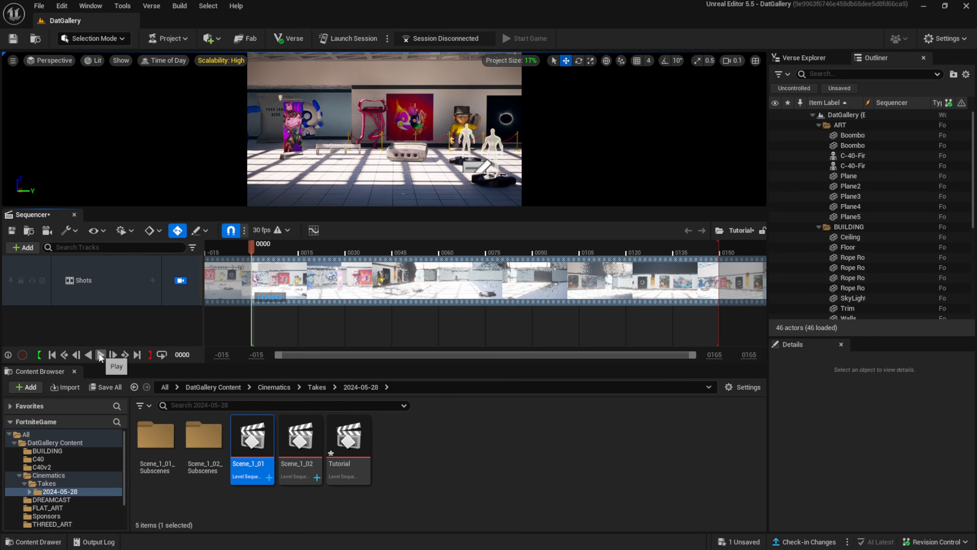
- Play the sequence up to frame 89, extend the timeline's visible range, and trim the end of the Scene_1_01 shot to that frame
click(100, 355)
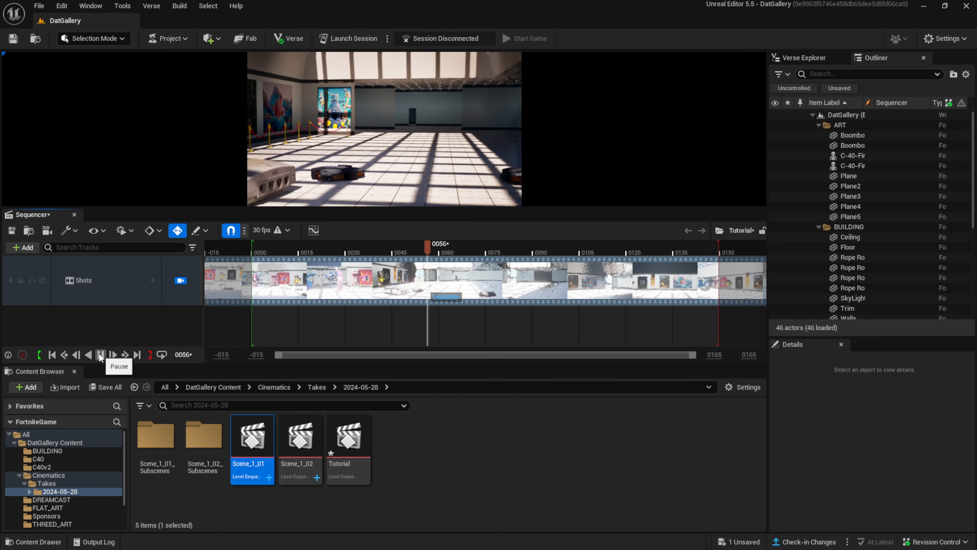
click(100, 355)
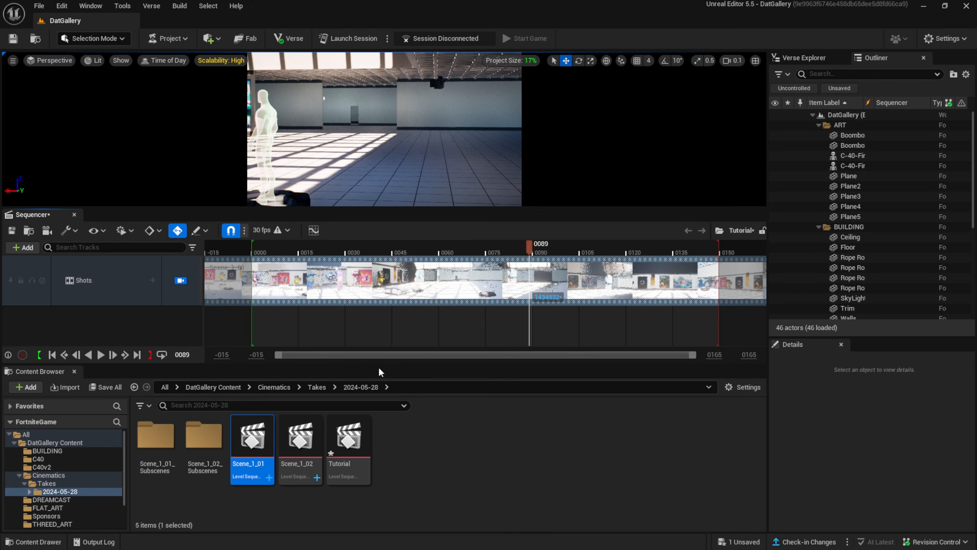
drag(709, 359, 776, 358)
drag(599, 272, 580, 272)
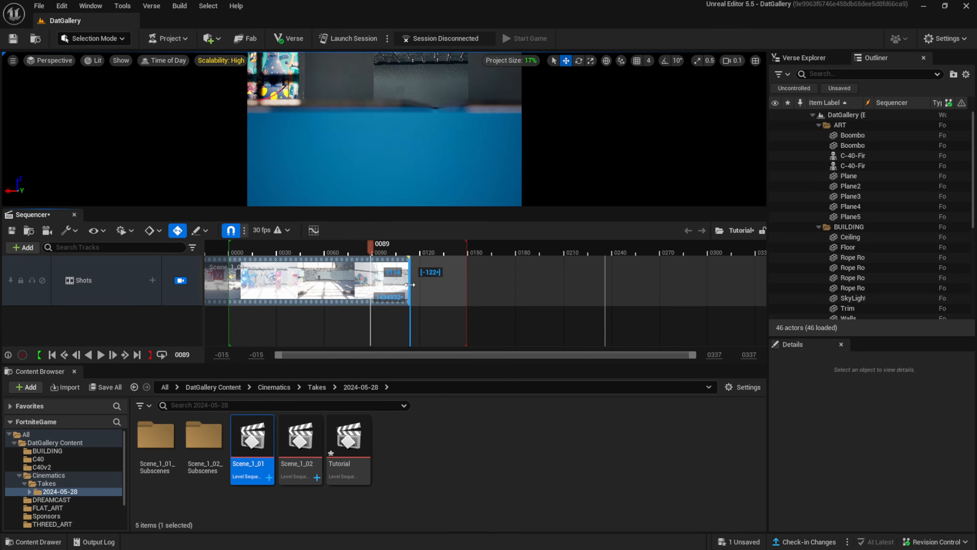
drag(411, 285, 370, 284)
- Add Scene_1_02 to the sequence as a second shot and align its start with the end of Scene_1_01 at frame 89
click(320, 442)
drag(322, 443, 323, 350)
drag(572, 278, 448, 284)
drag(284, 283, 563, 285)
drag(704, 275, 545, 278)
drag(355, 285, 365, 281)
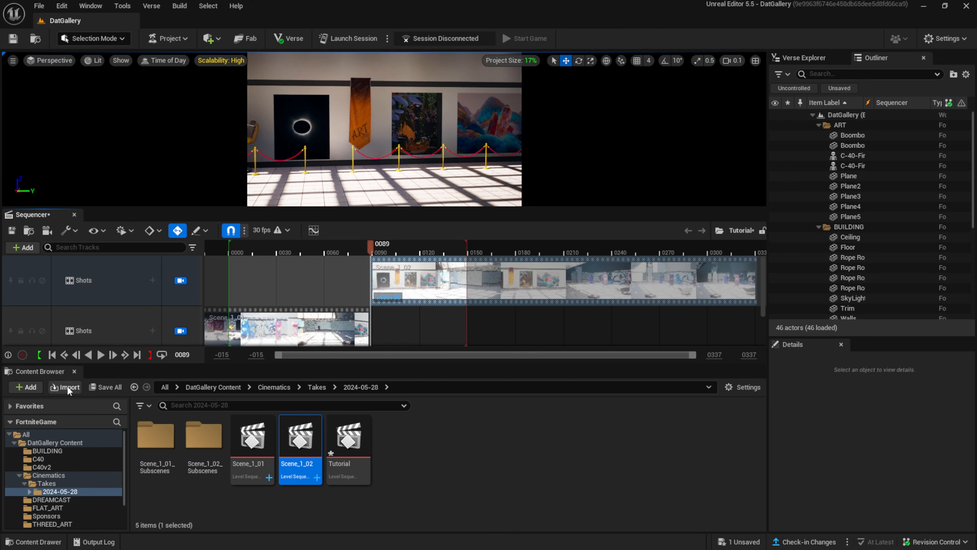
- Close the Content Browser and enlarge the viewport above the Sequencer
click(74, 371)
click(99, 376)
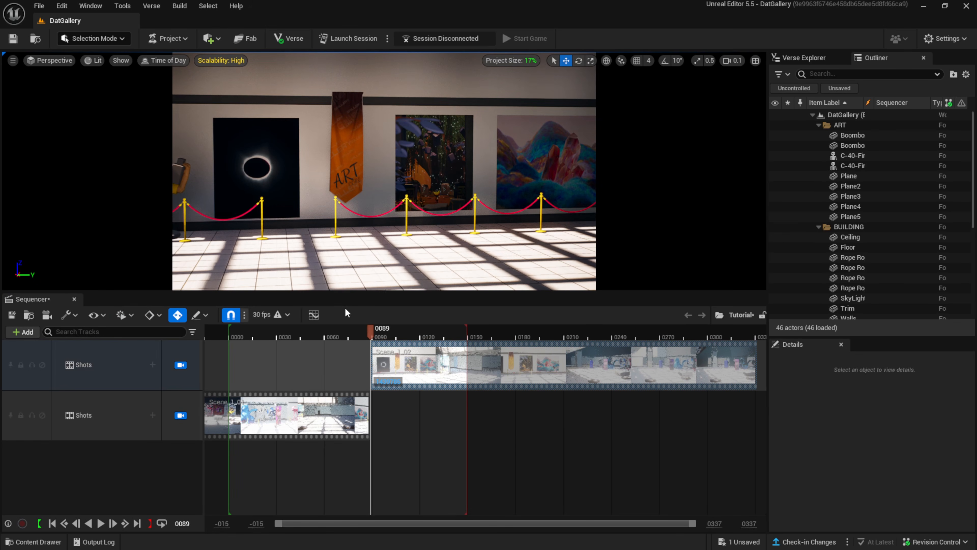
drag(338, 292, 339, 323)
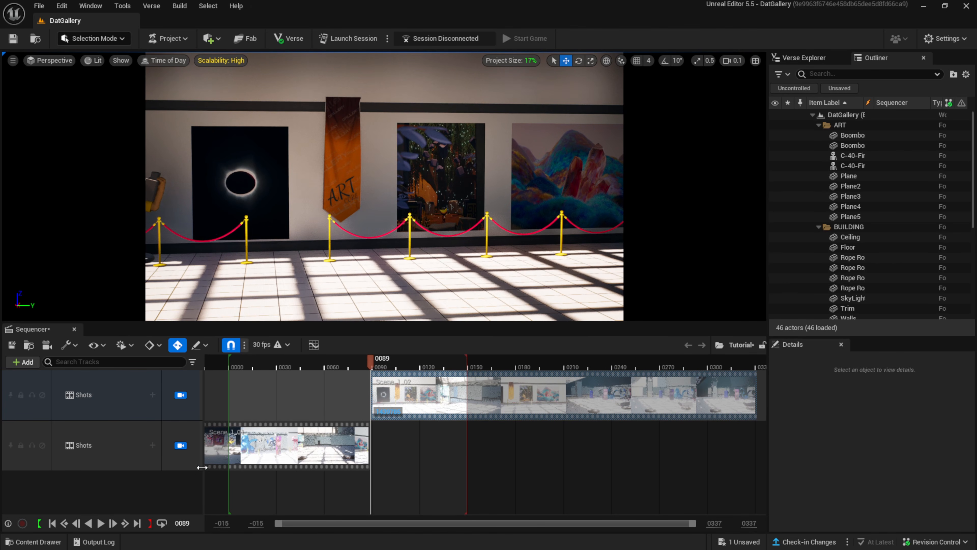
- Set the Tutorial sequence's display rate to 24 fps and play it from frame 0 through the cut to Scene_1_02
click(246, 364)
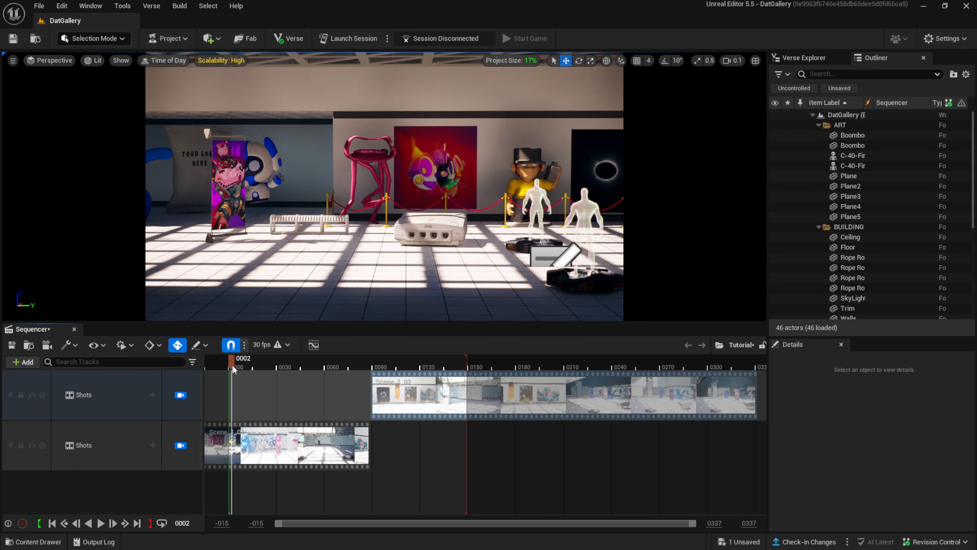
click(53, 523)
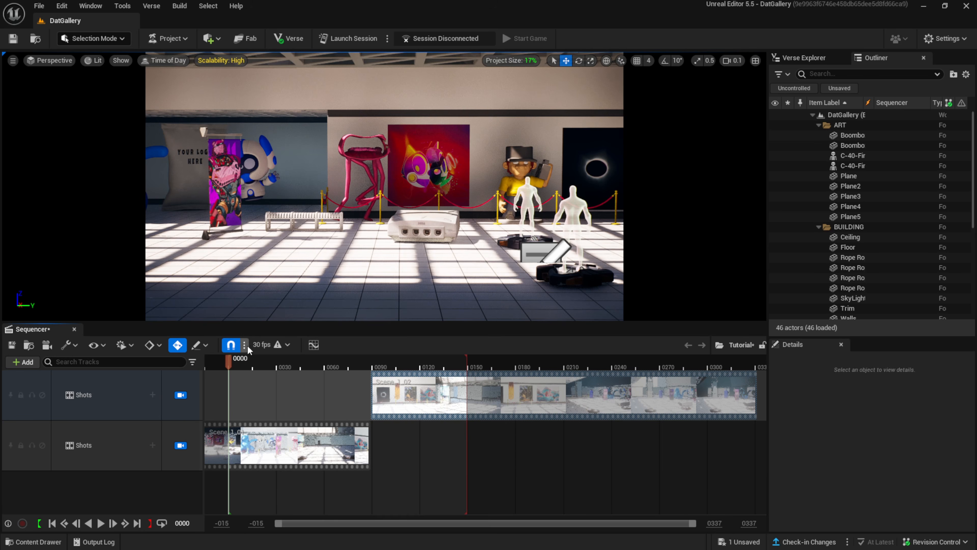
mouse_move(277, 346)
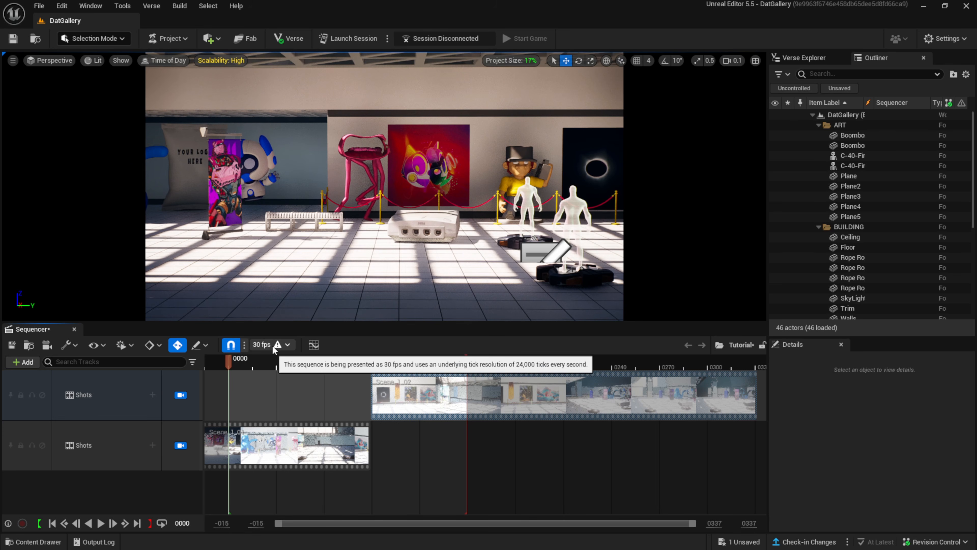
click(288, 346)
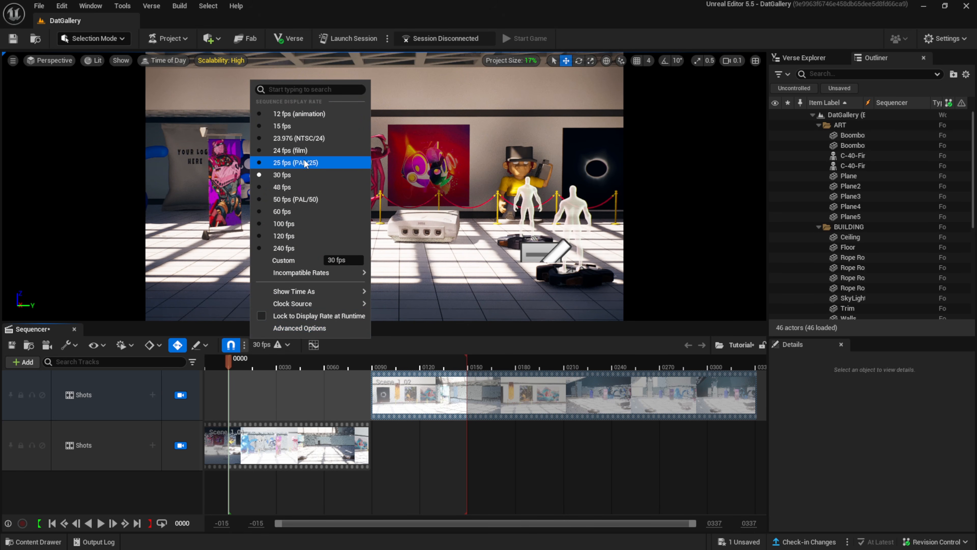
click(303, 151)
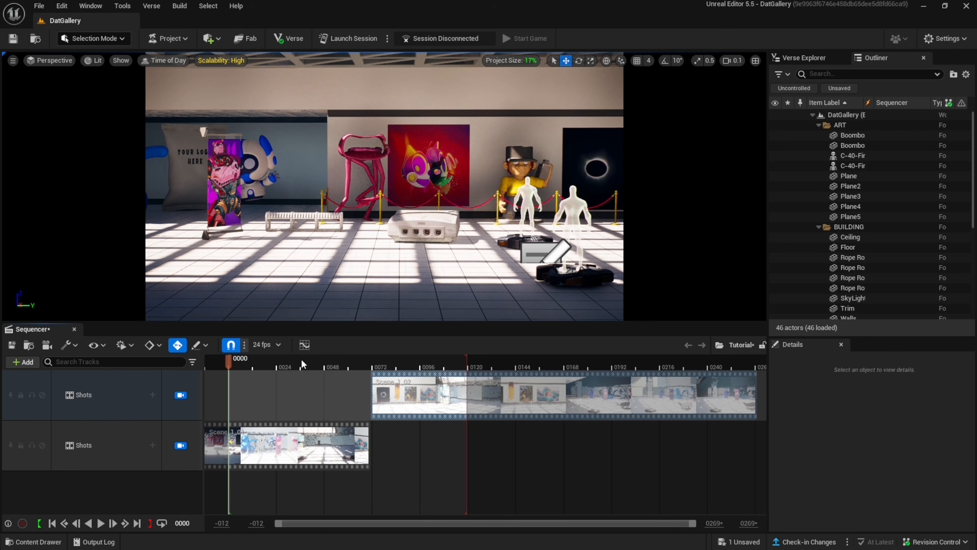
click(102, 523)
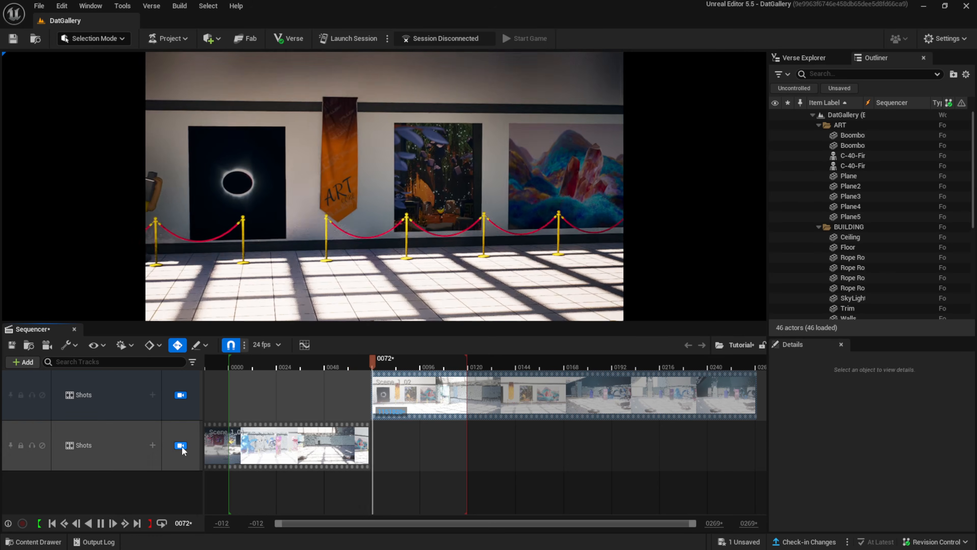
key(space)
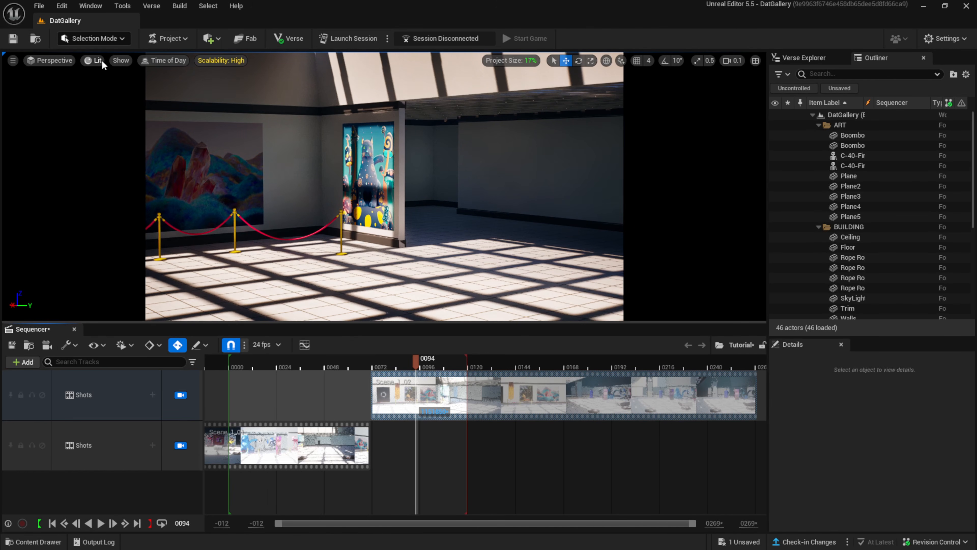
- Reopen the Take Recorder and set its recording frame rate to 60 fps
click(97, 6)
mouse_move(139, 47)
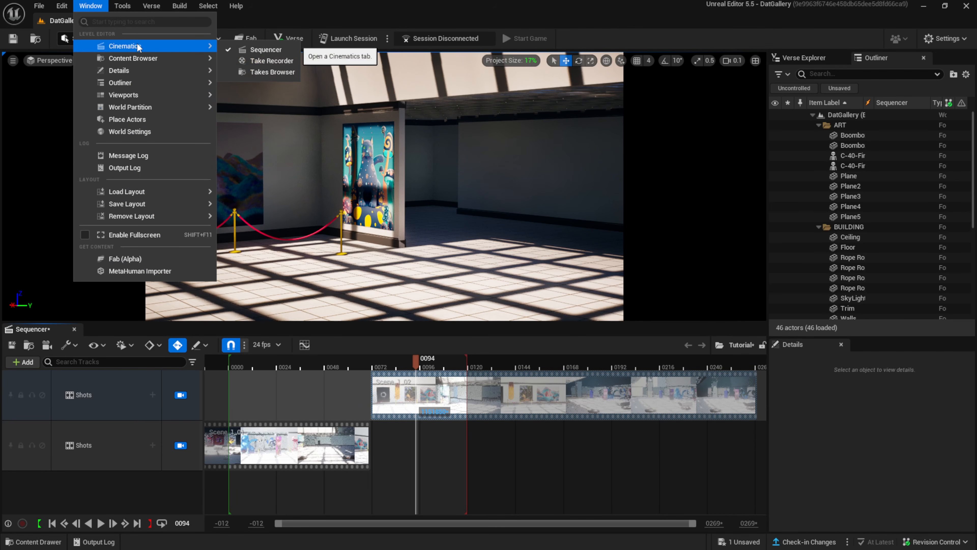
click(271, 65)
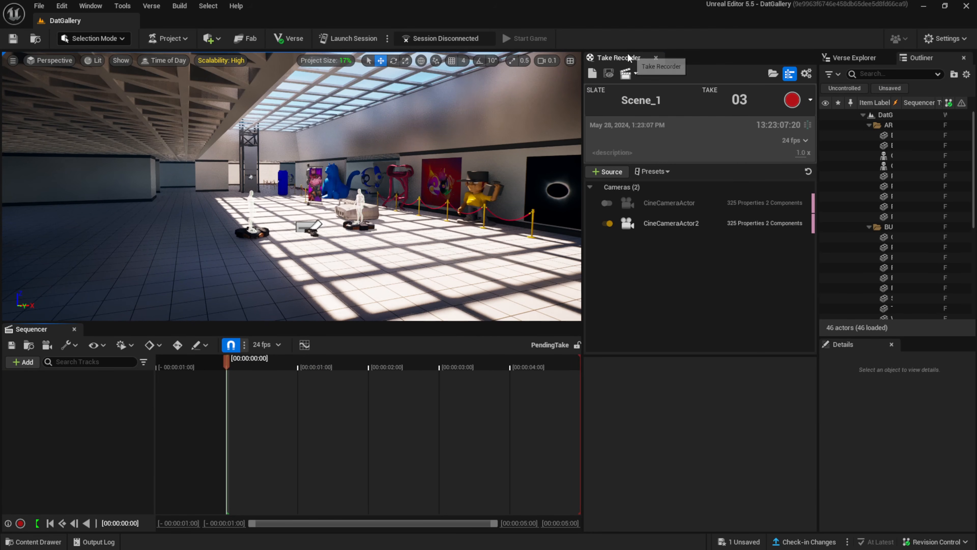
click(805, 140)
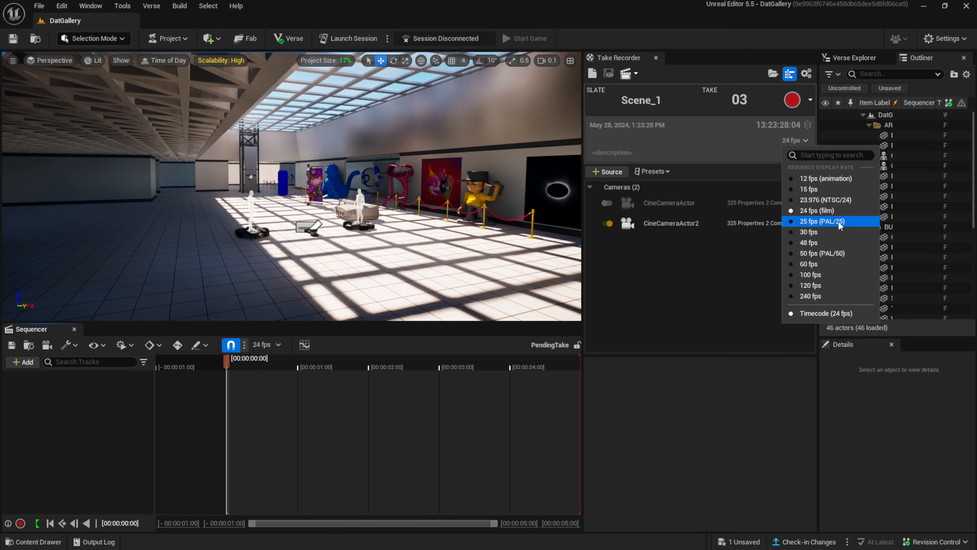
click(830, 265)
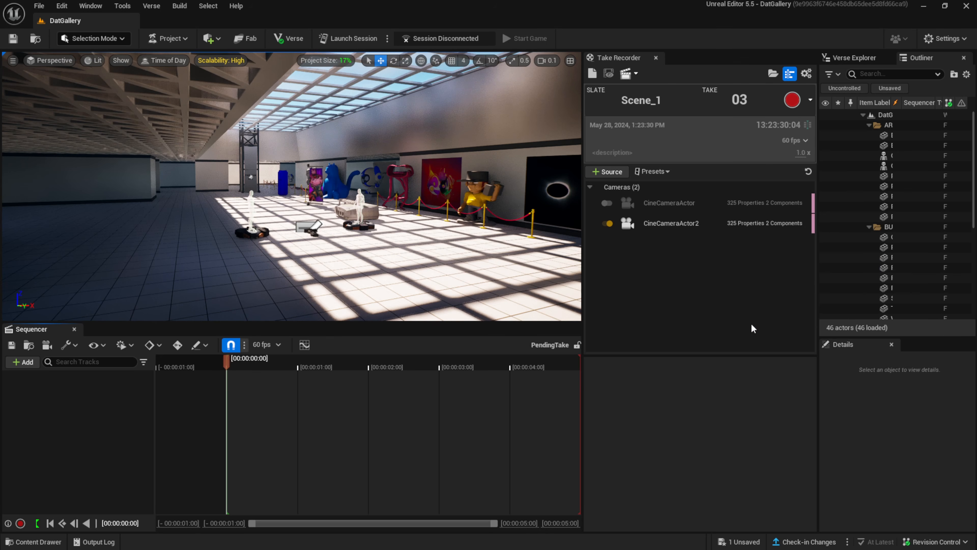